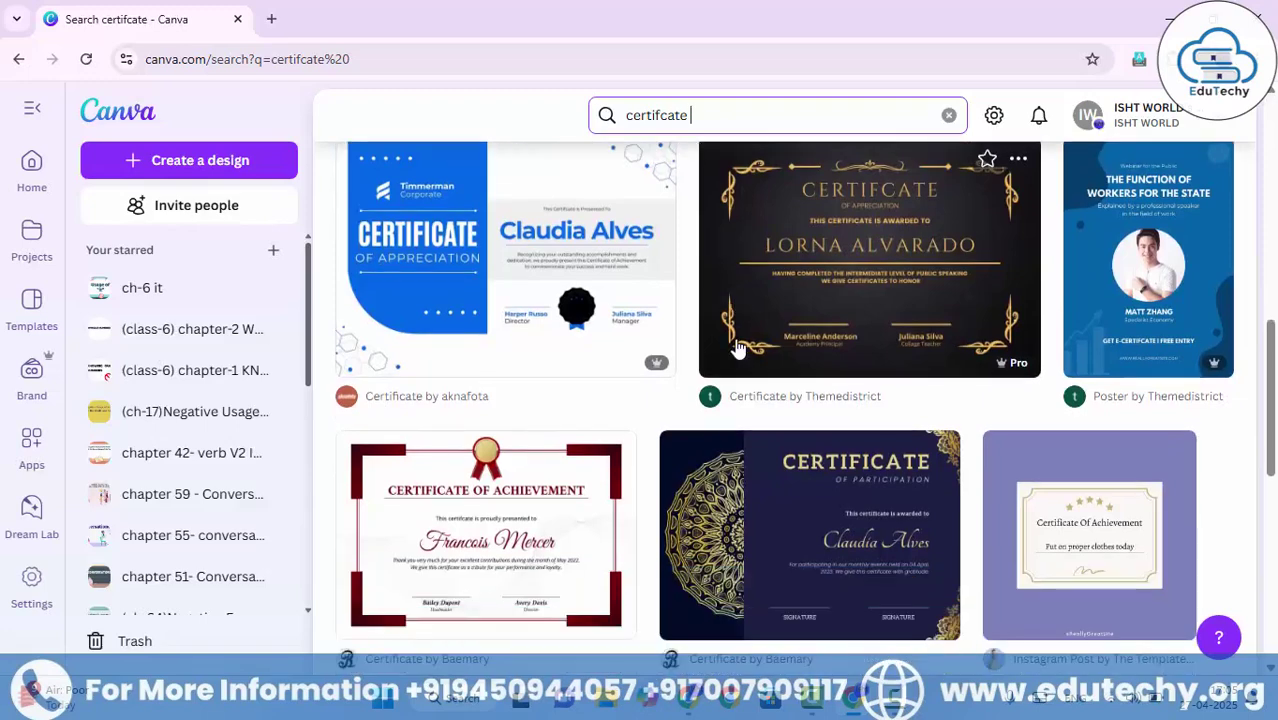
# Open the Red and White Minimalist Employee of the Month Certificate template for customising
pyautogui.rightClick(493, 470)
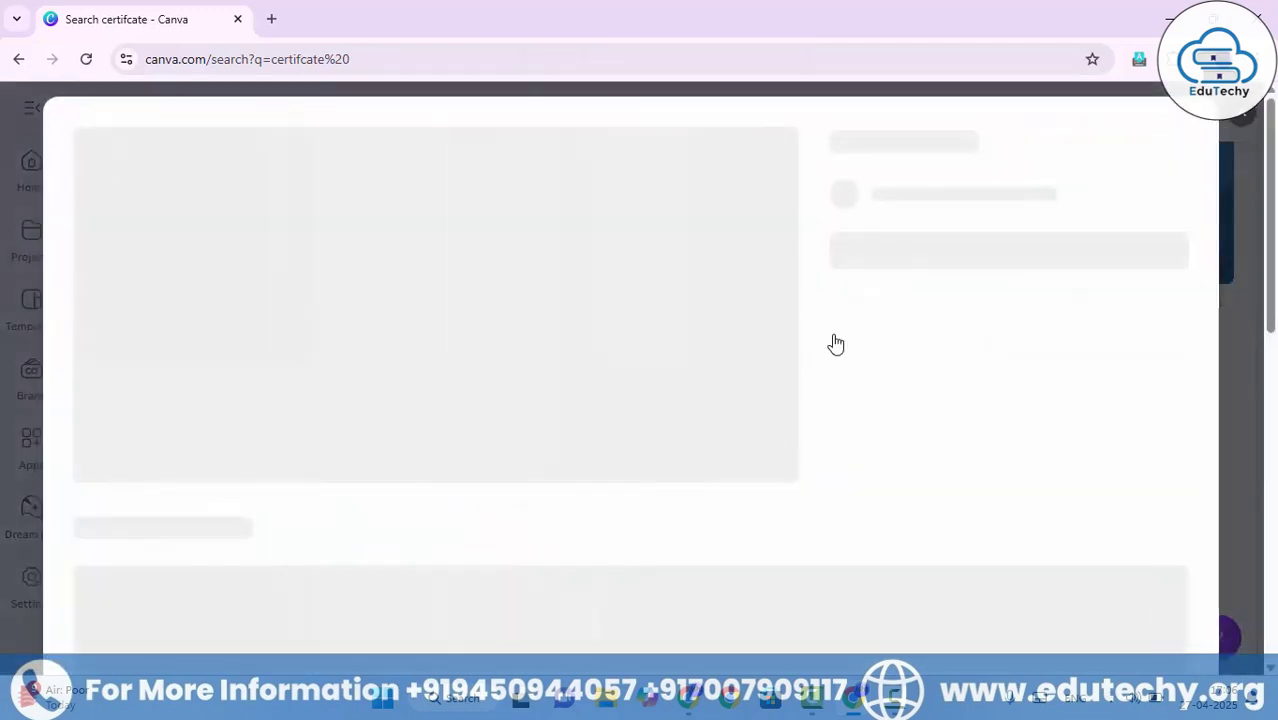
pyautogui.click(927, 348)
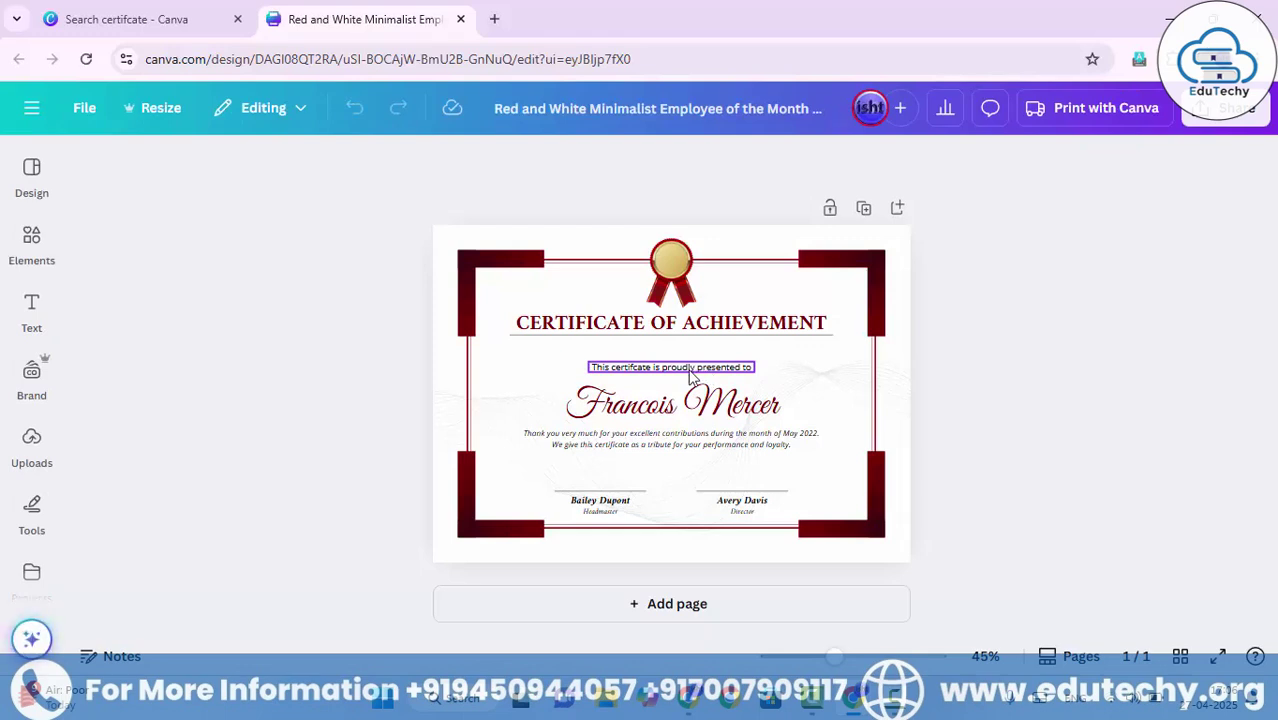
# Examine the editable recipient name, message, signatory names and ribbon badge on the red and white certificate
pyautogui.click(660, 405)
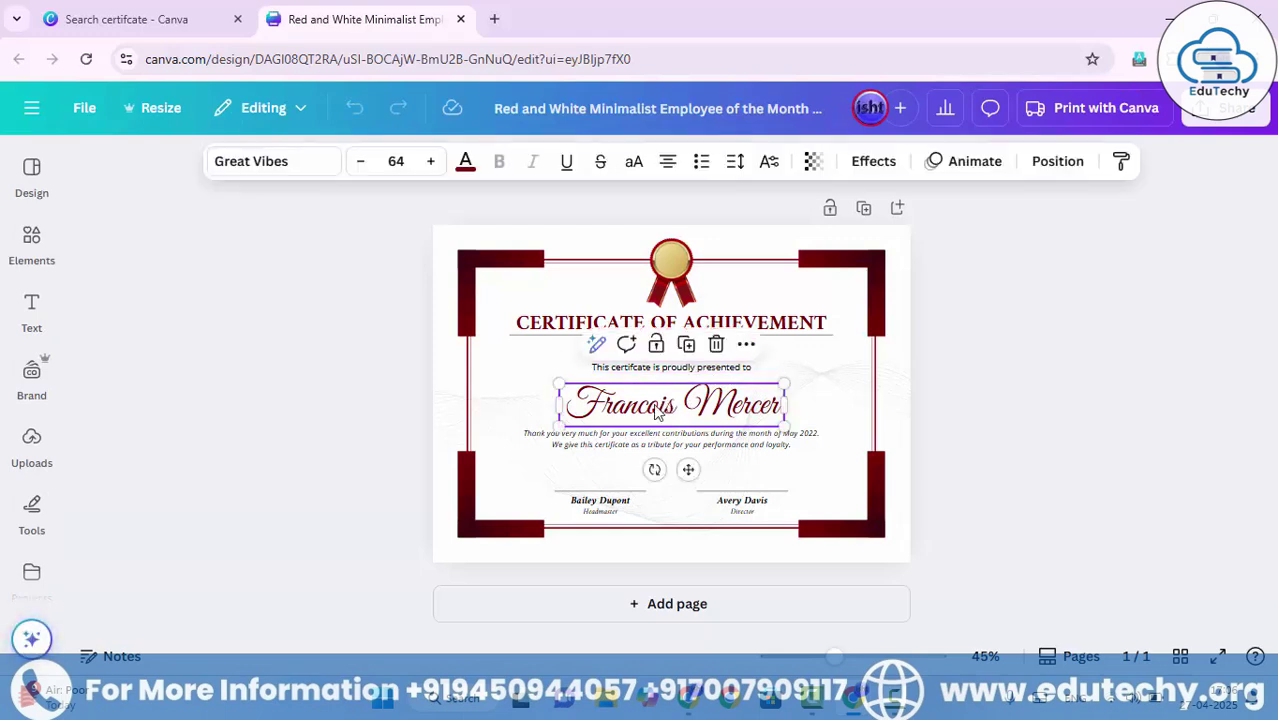
pyautogui.click(637, 442)
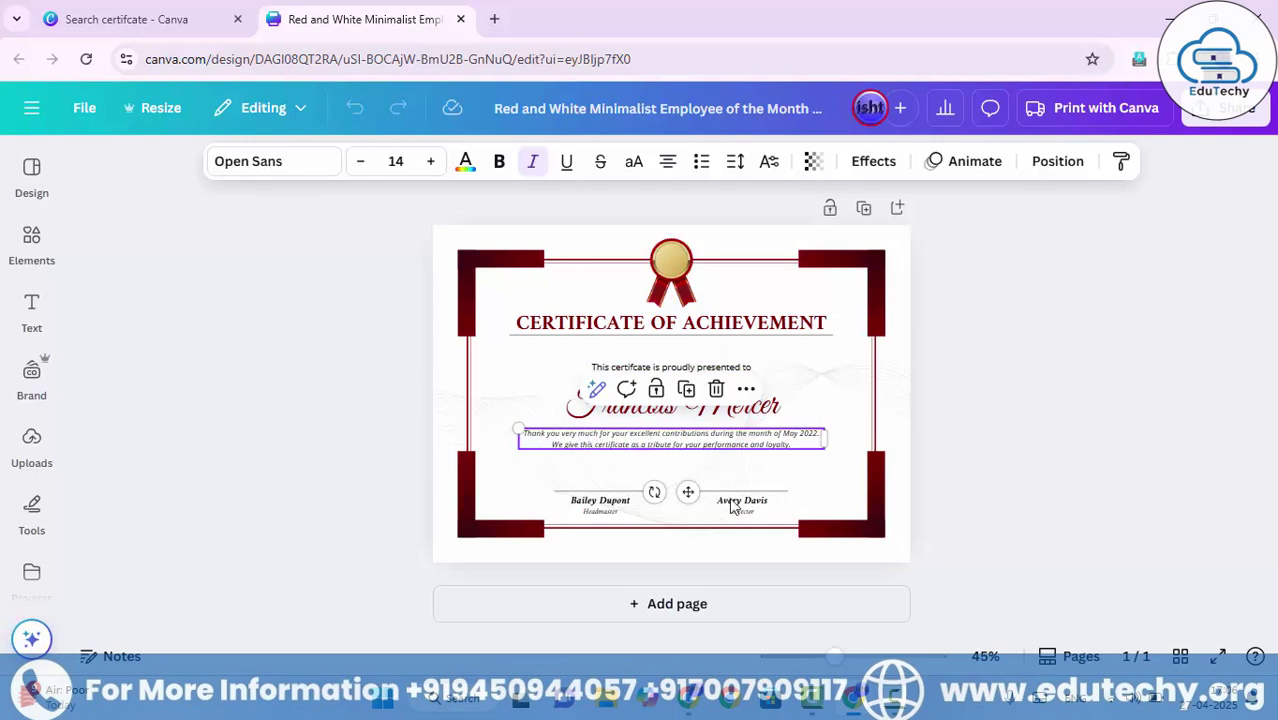
pyautogui.moveTo(835, 658); pyautogui.dragTo(858, 662)
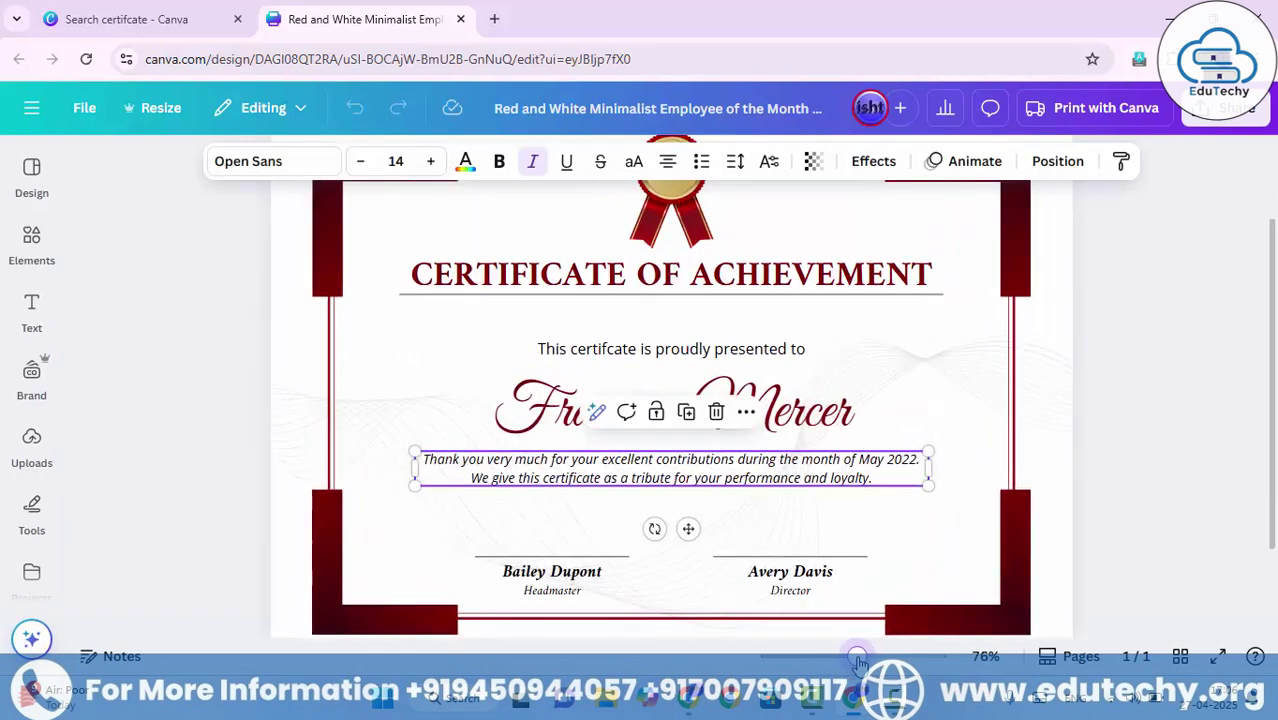
pyautogui.click(585, 580)
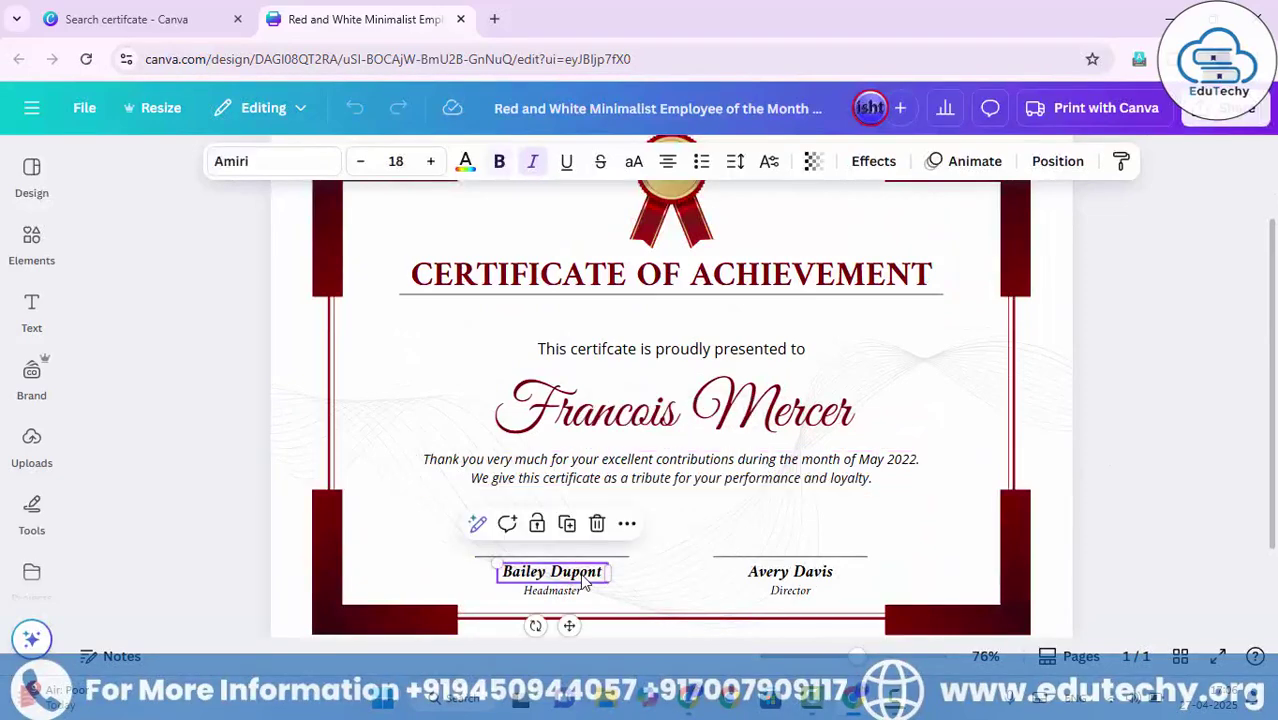
pyautogui.click(805, 578)
pyautogui.scroll(2, 785, 425)
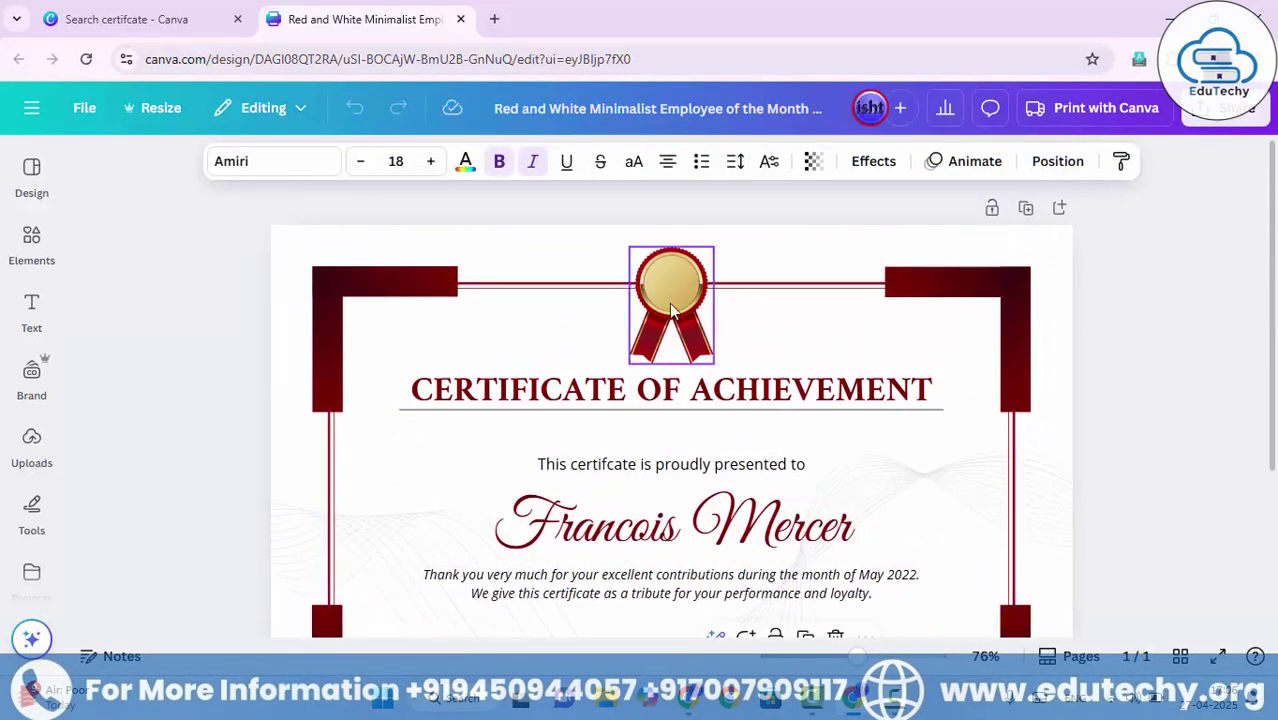
pyautogui.scroll(-4, 672, 312)
pyautogui.scroll(3, 700, 330)
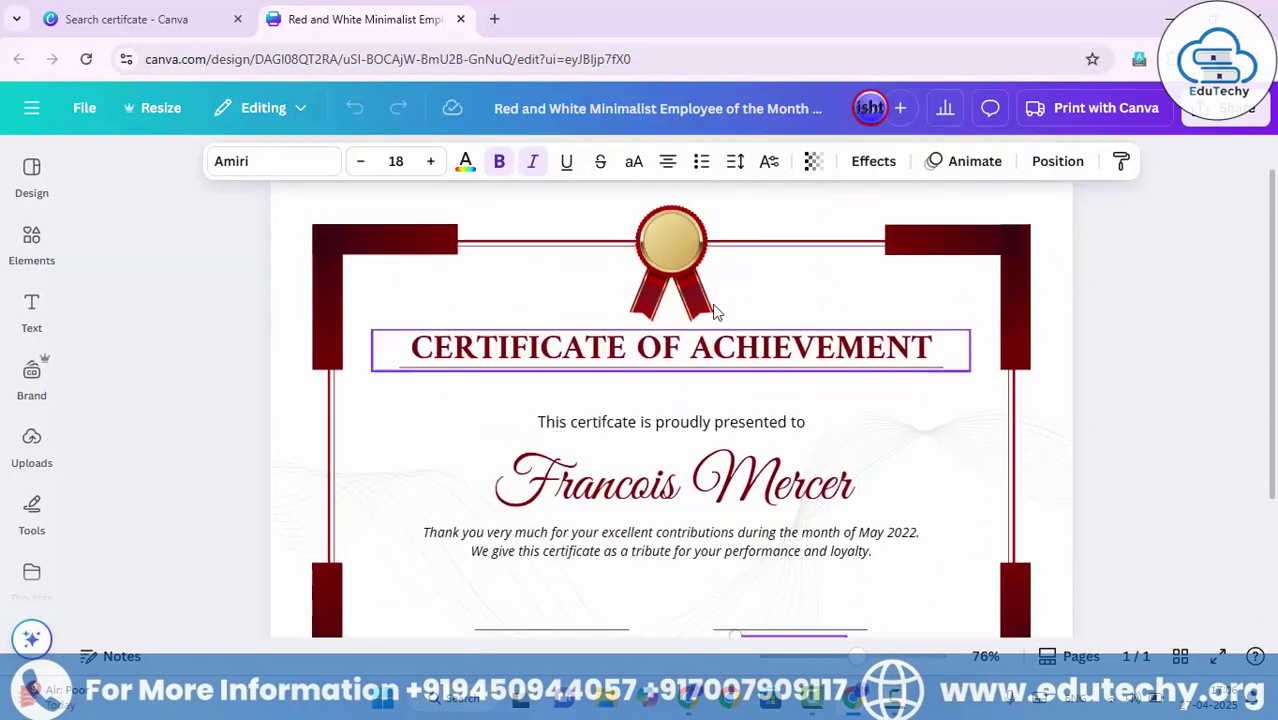
pyautogui.scroll(-2, 730, 360)
# Return to the certificate search results and open the Navy Blue and Gold Minimalist Certificate of Participation template for customising
pyautogui.click(125, 19)
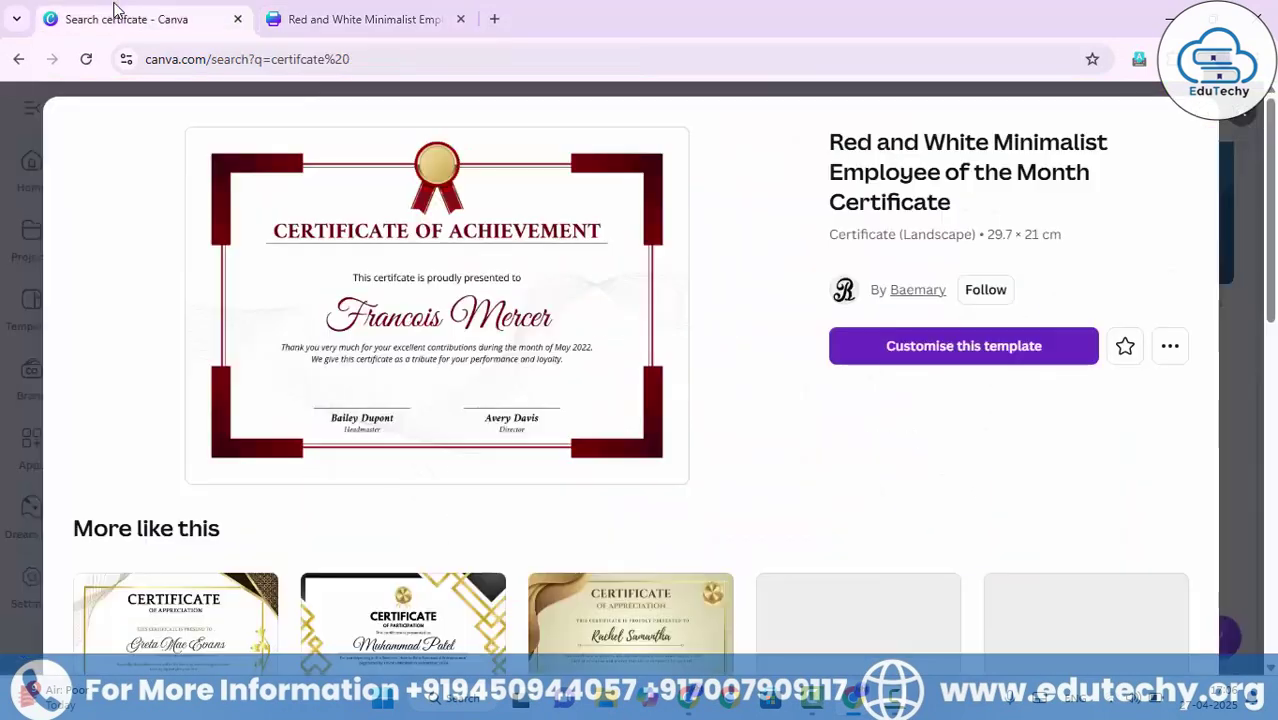
pyautogui.scroll(-2, 780, 366)
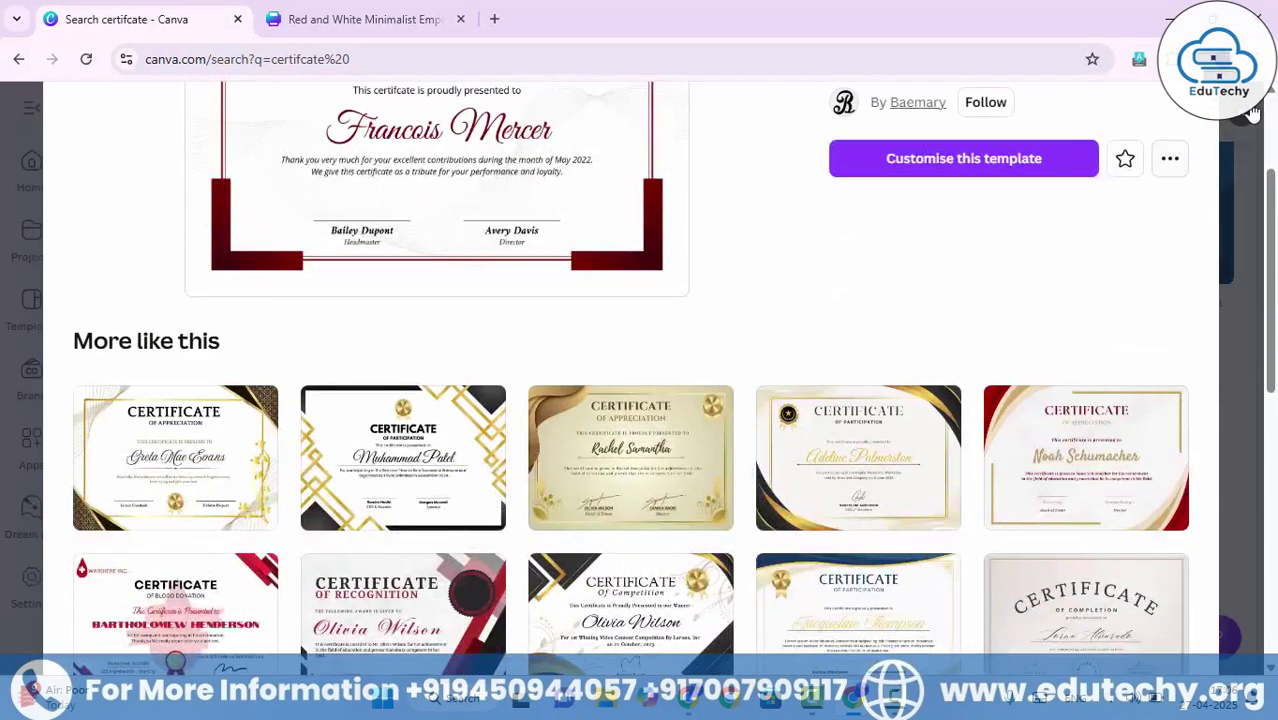
pyautogui.click(1250, 115)
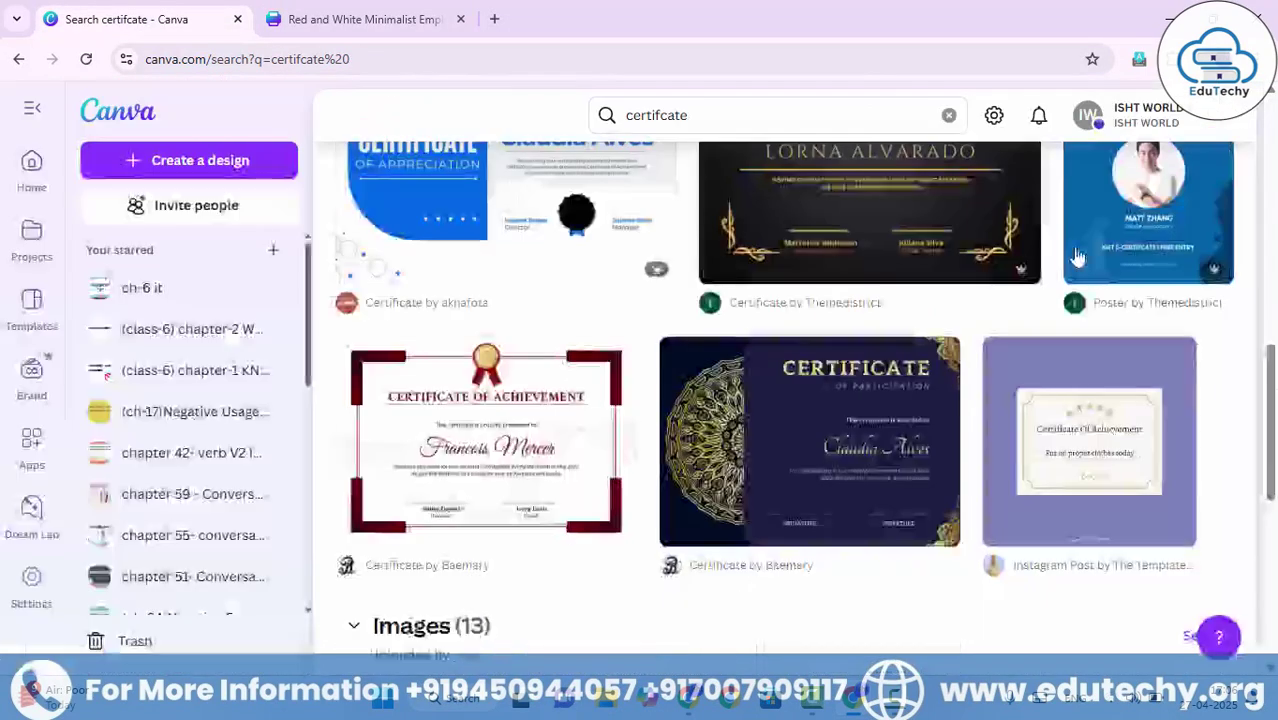
pyautogui.click(838, 458)
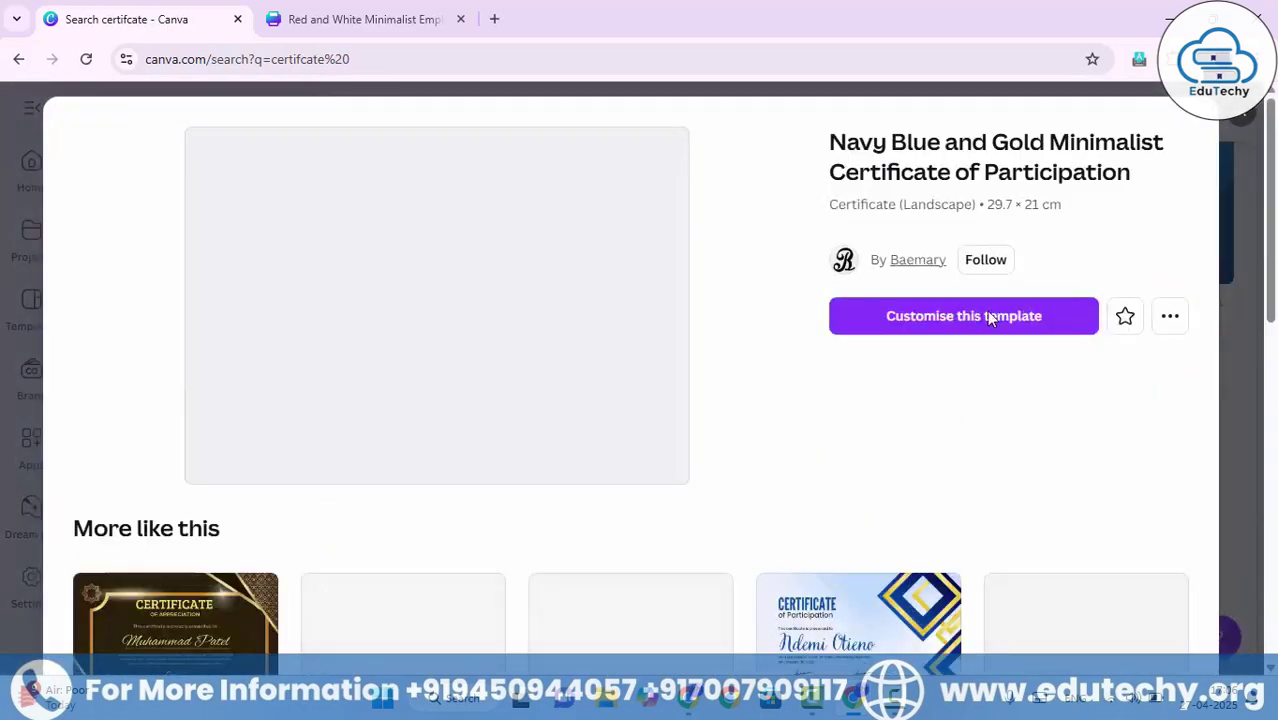
pyautogui.click(1010, 316)
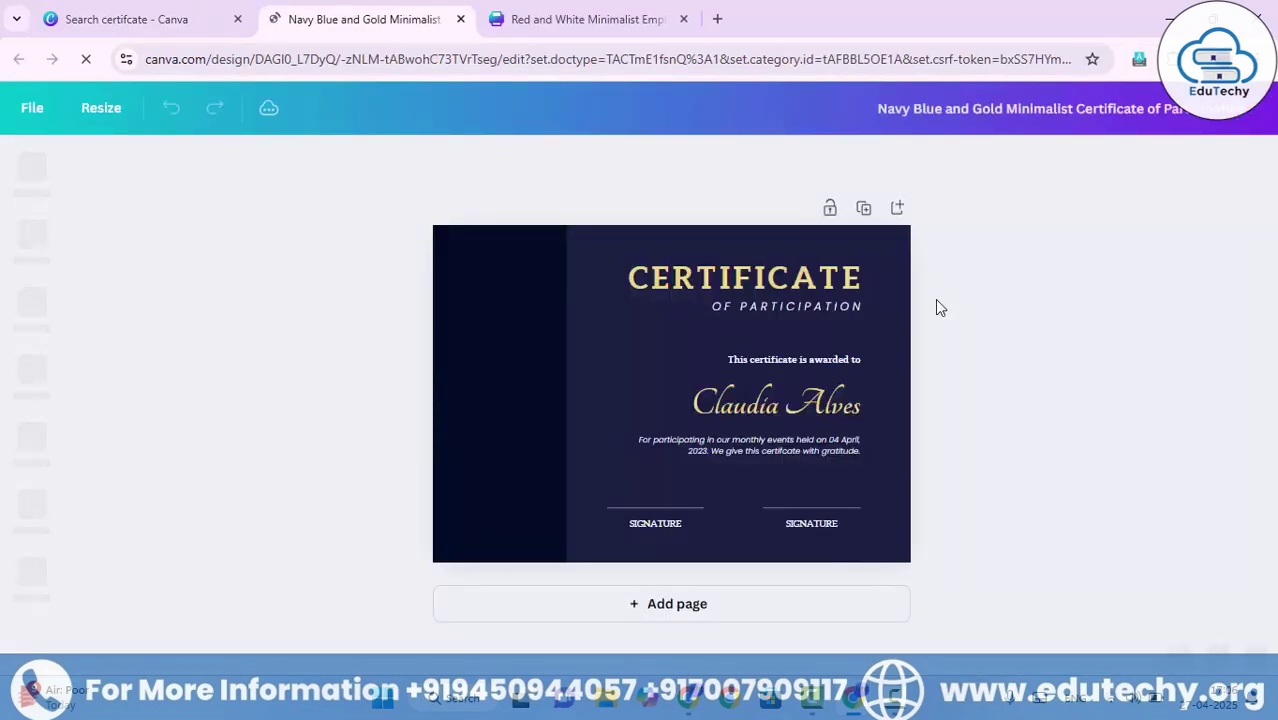
# Inspect the award line, recipient name and message on the navy certificate and compare it with the red and white design
pyautogui.click(756, 358)
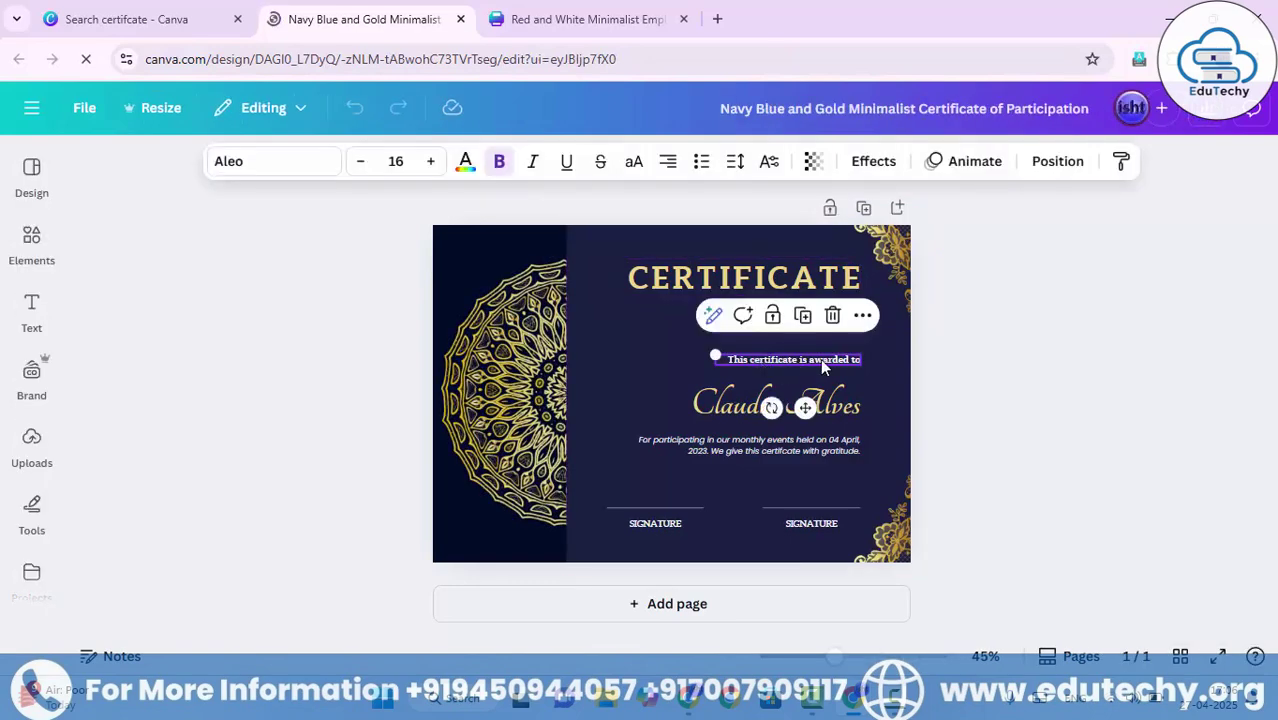
pyautogui.click(733, 408)
pyautogui.click(756, 450)
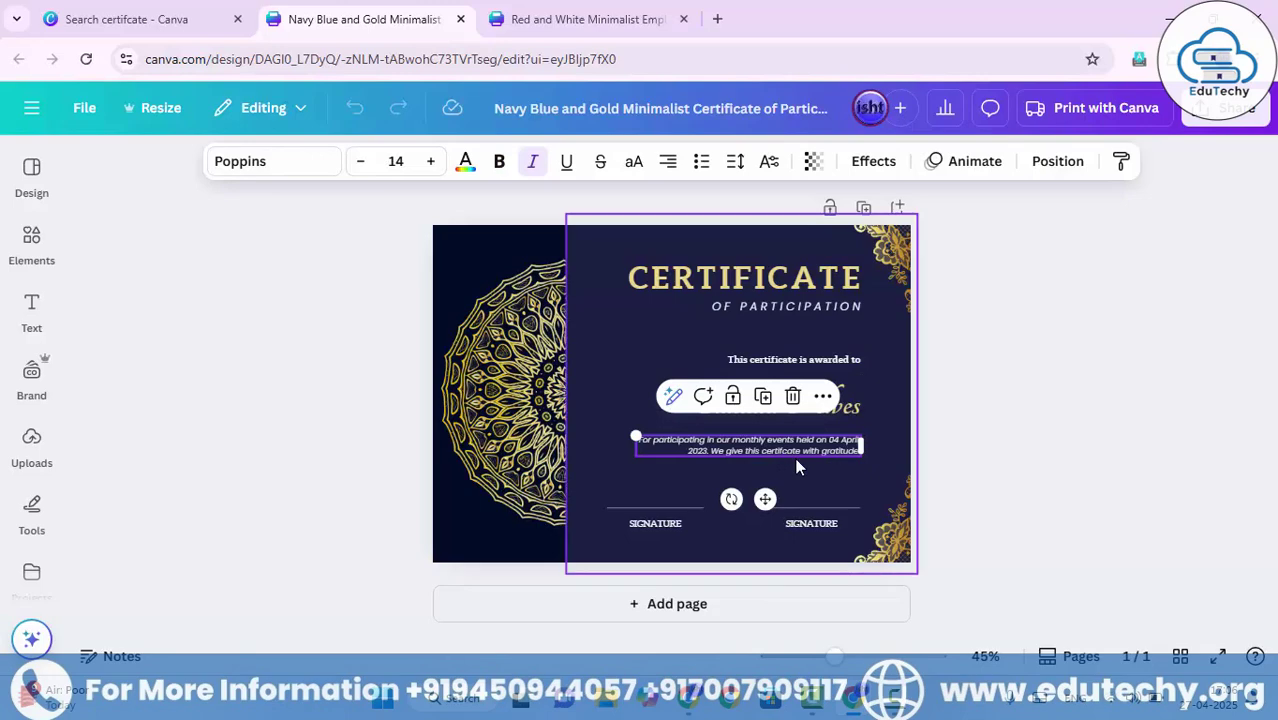
pyautogui.click(1031, 407)
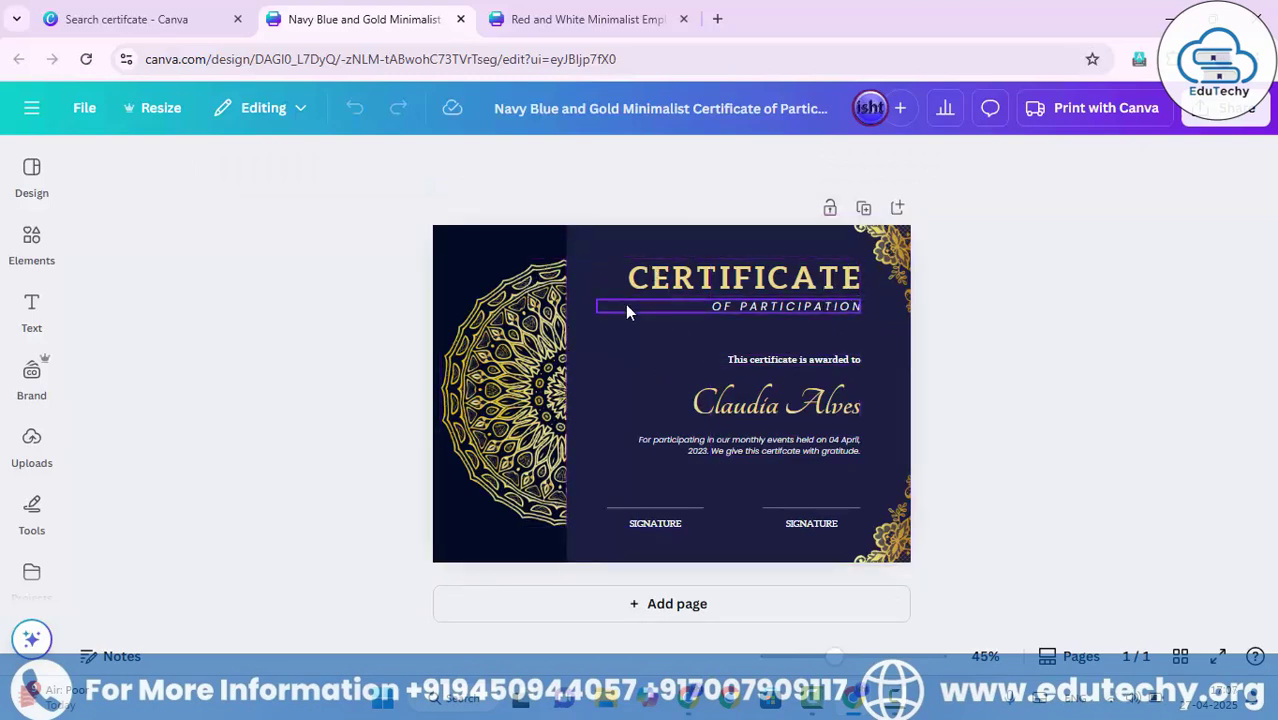
pyautogui.click(556, 10)
pyautogui.click(329, 10)
# Preview the Blue Gold Elegant Training Certifcate A4 Document template from the search results and browse its similar designs
pyautogui.click(200, 14)
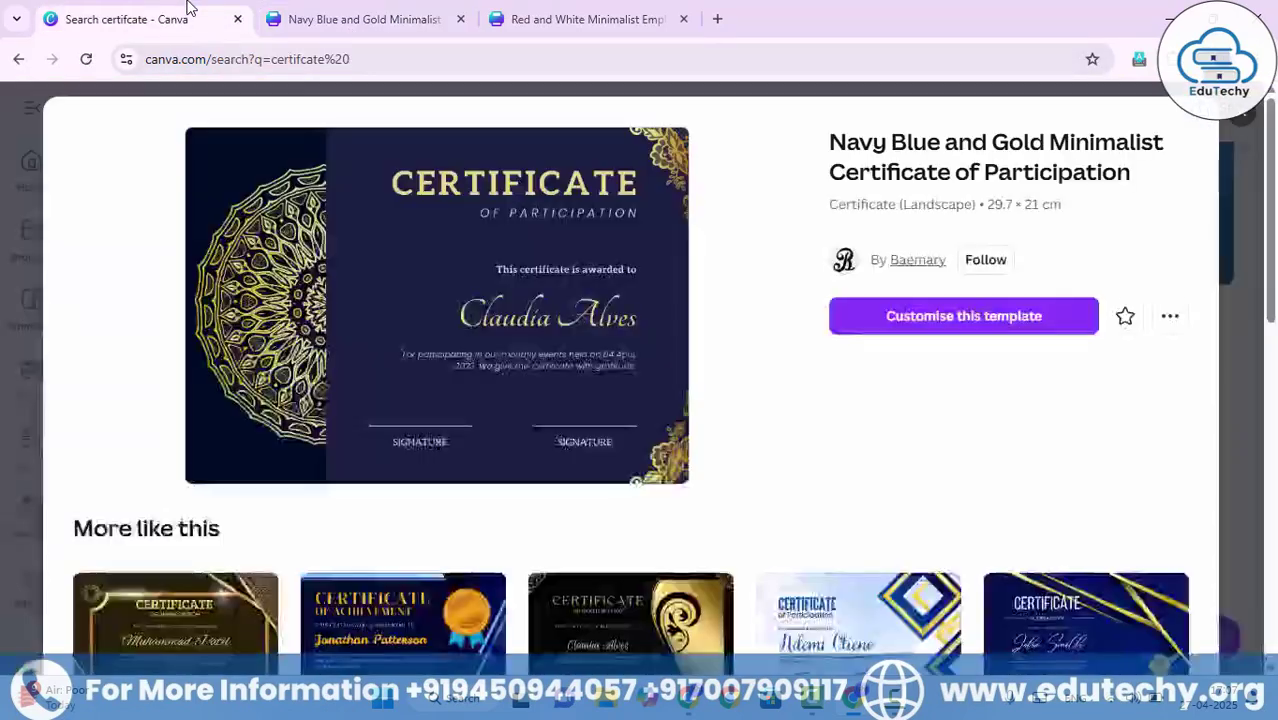
pyautogui.scroll(-2, 495, 343)
pyautogui.scroll(2, 496, 345)
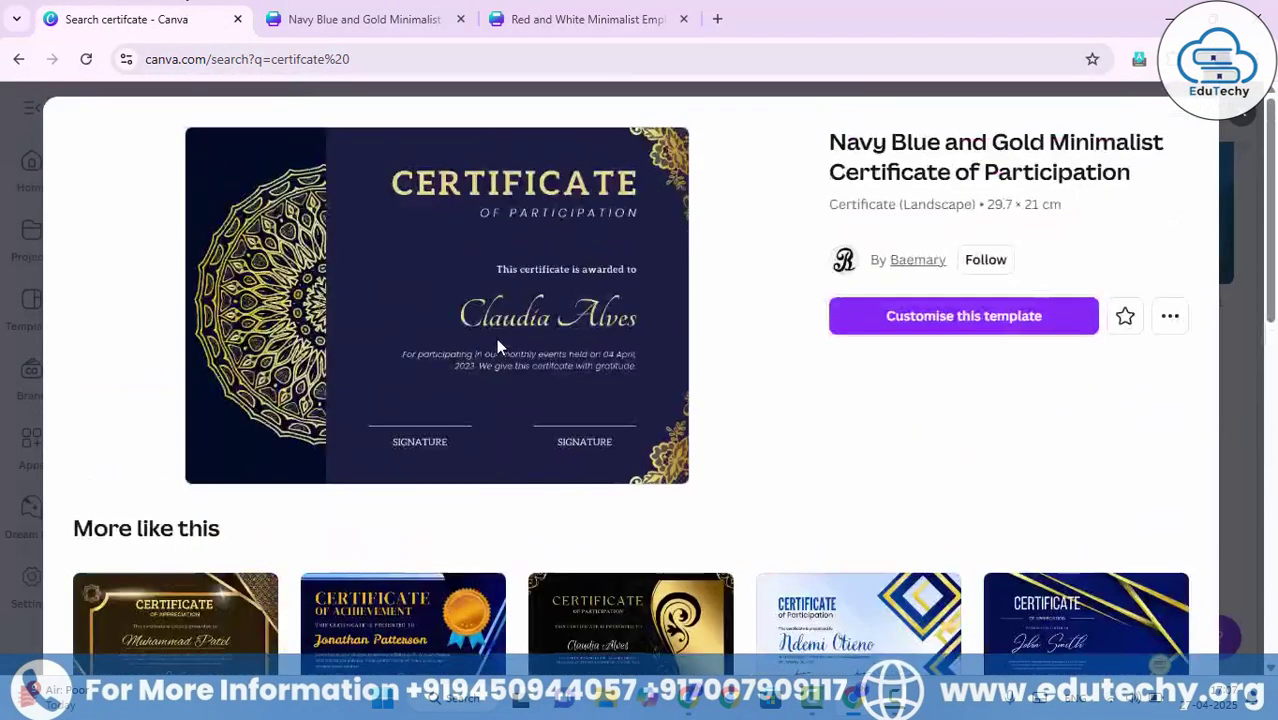
pyautogui.click(1238, 120)
pyautogui.scroll(3, 750, 368)
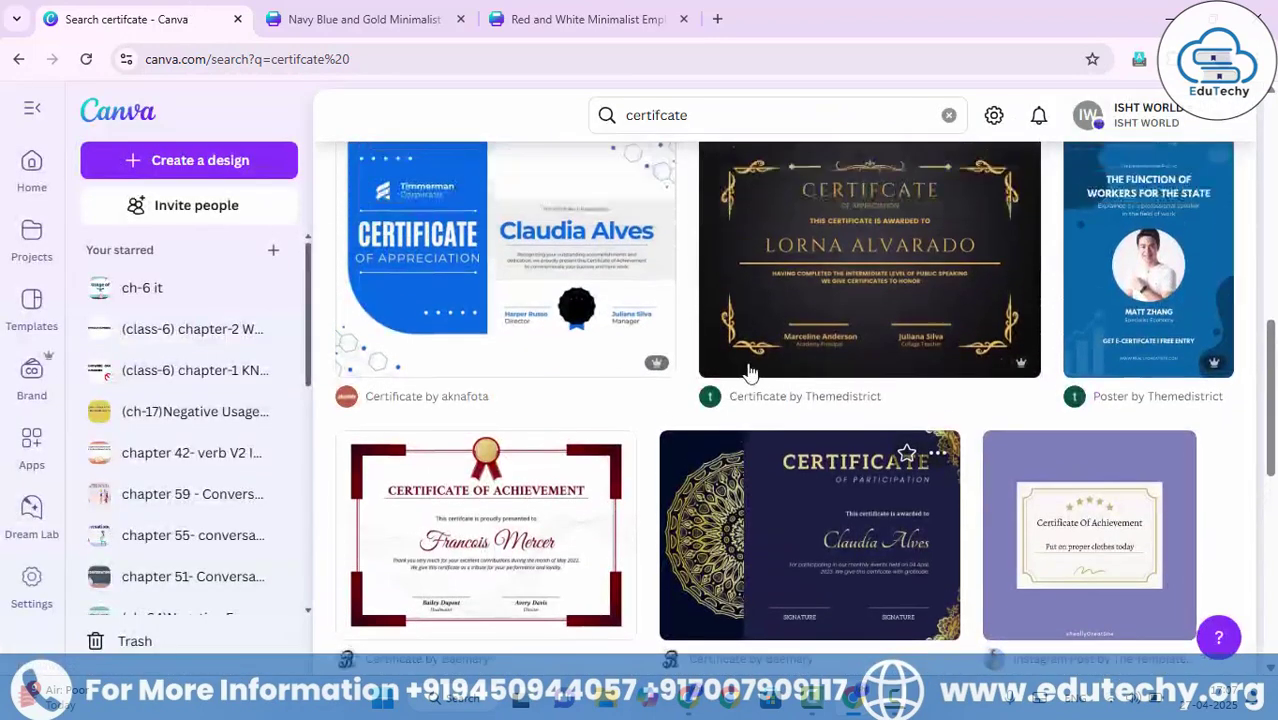
pyautogui.scroll(3, 585, 371)
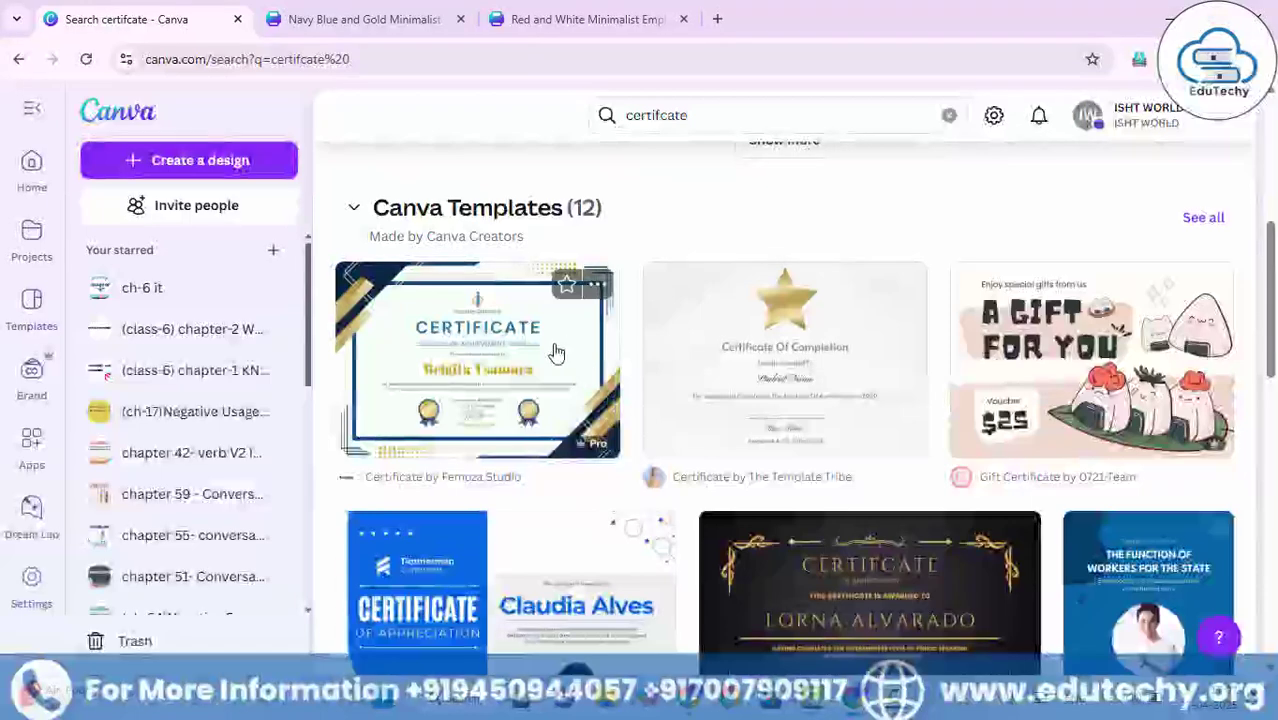
pyautogui.click(556, 352)
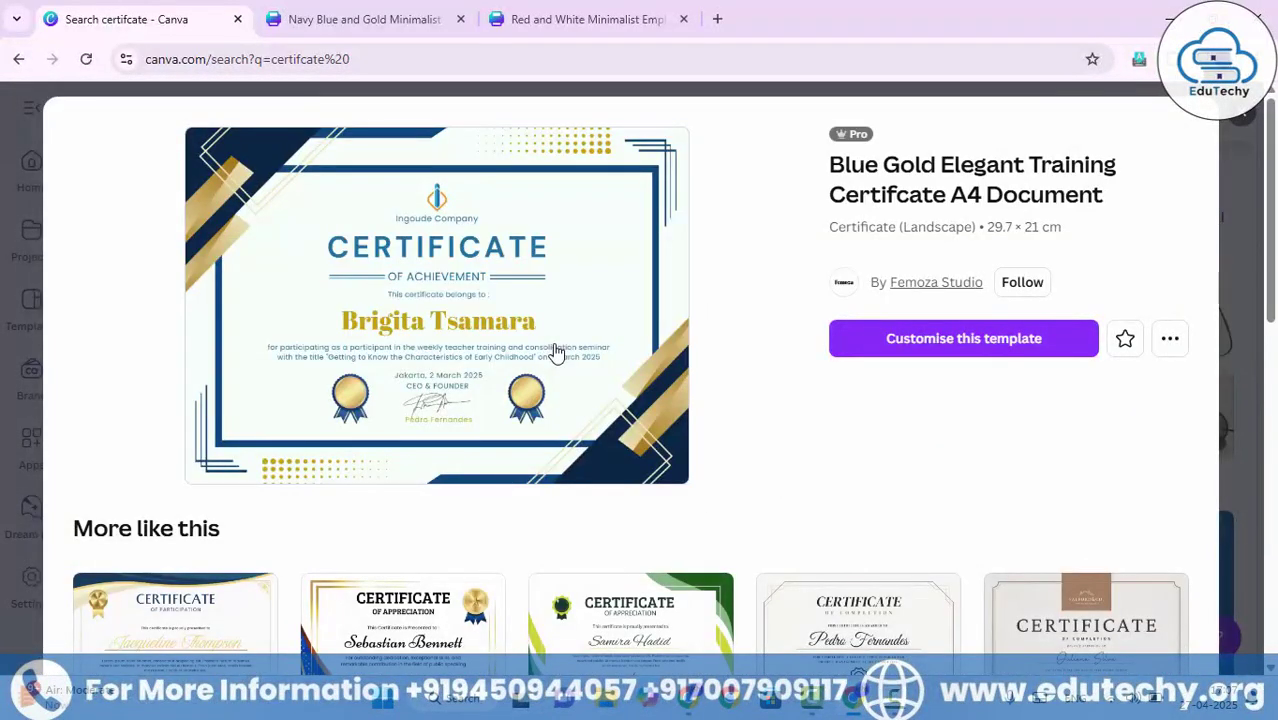
pyautogui.scroll(-5, 553, 342)
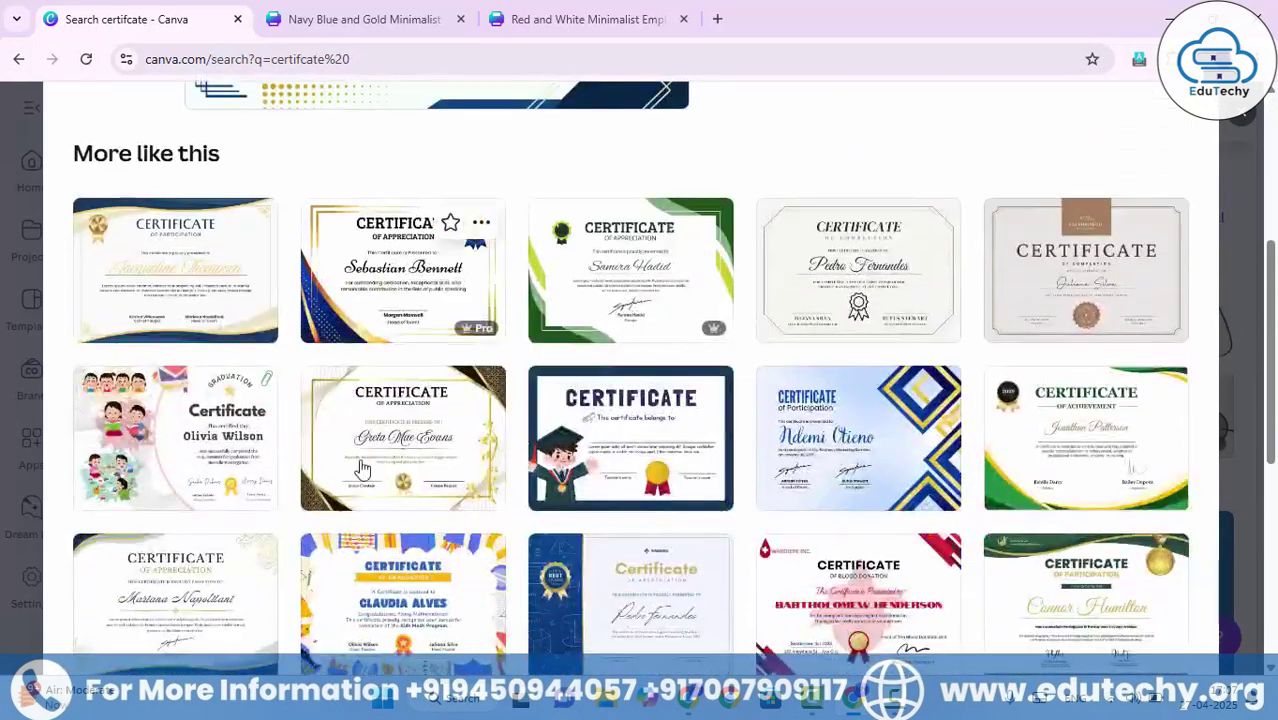
pyautogui.scroll(-5, 565, 480)
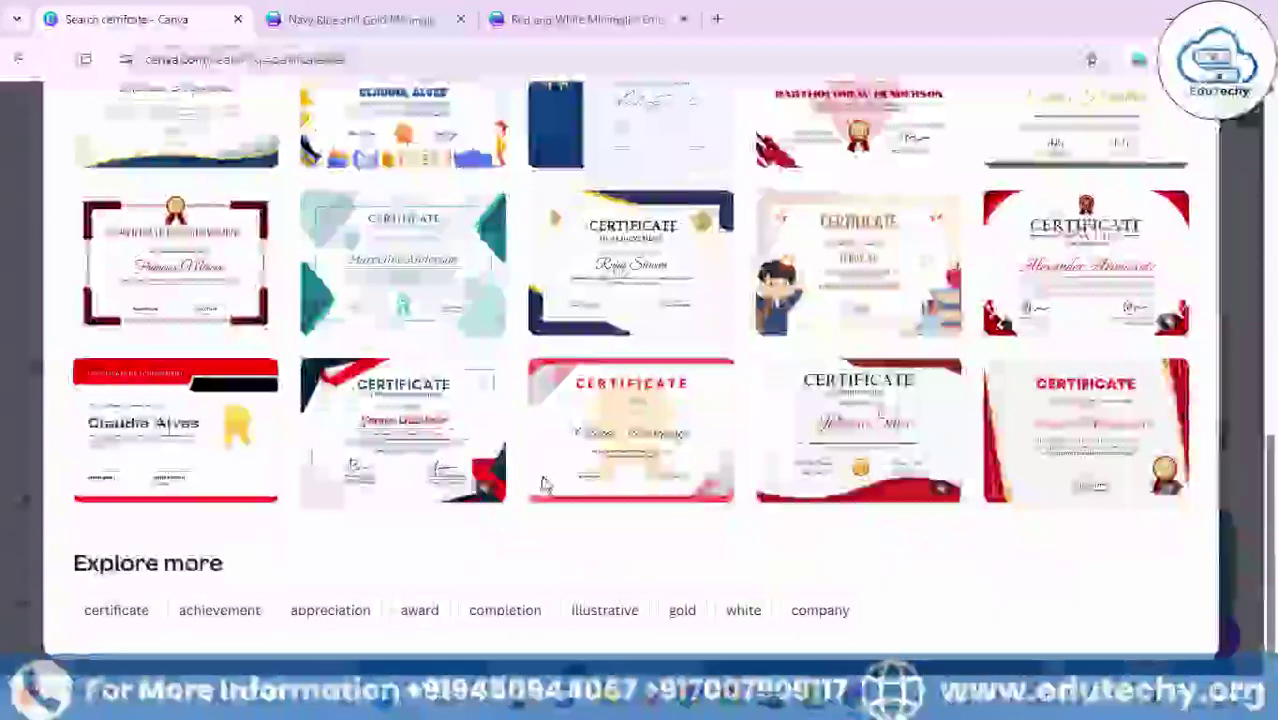
pyautogui.scroll(10, 895, 432)
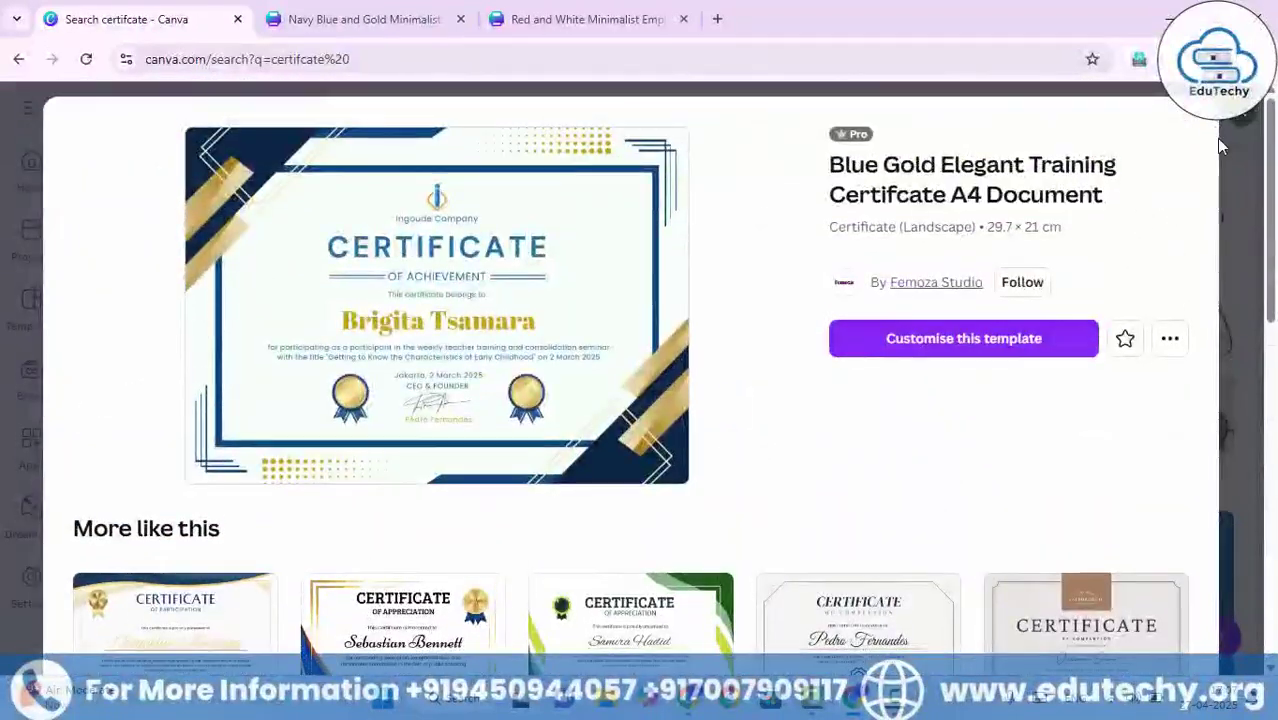
pyautogui.click(1244, 117)
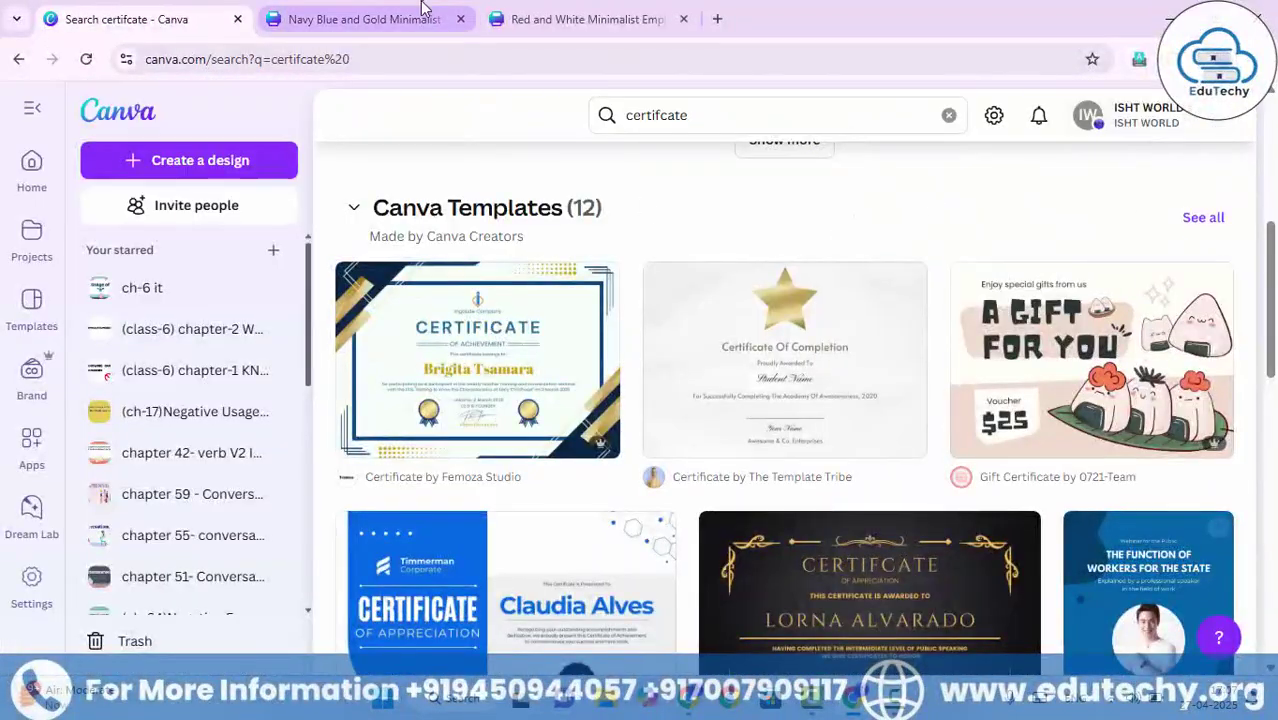
# Place the uploaded cupcake logo with the mauve background onto the navy and gold certificate
pyautogui.click(424, 9)
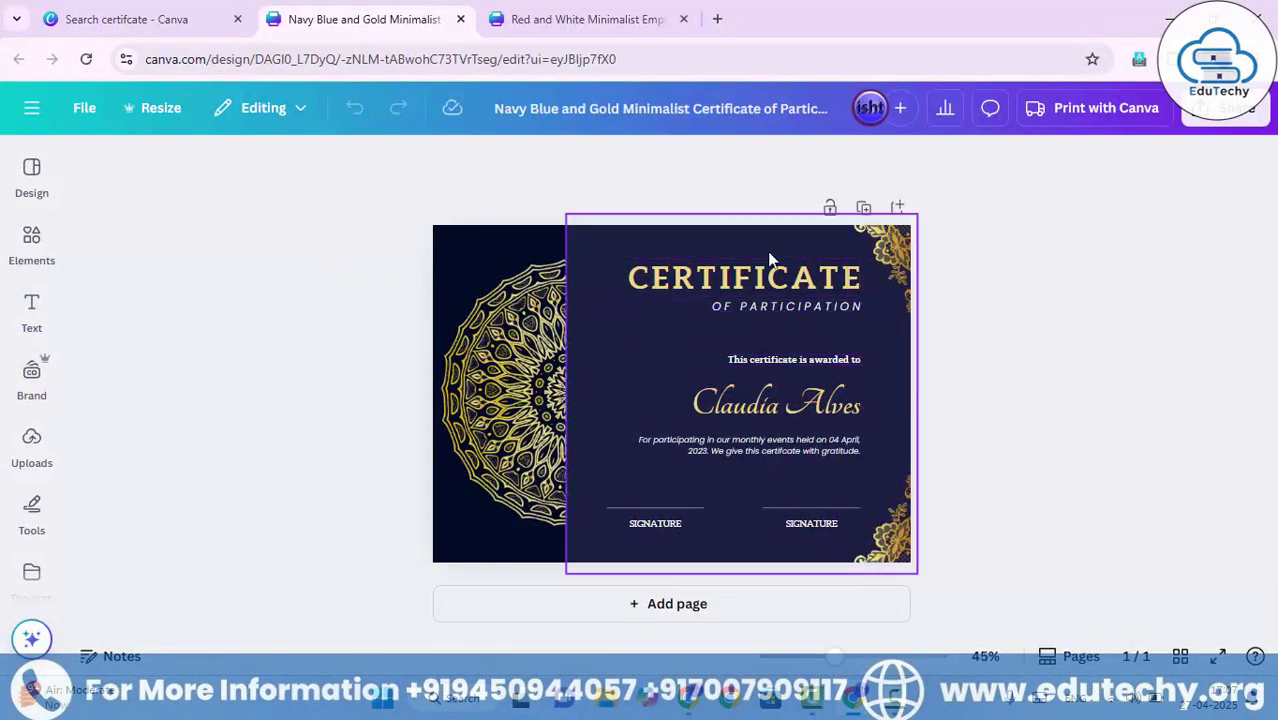
pyautogui.click(33, 445)
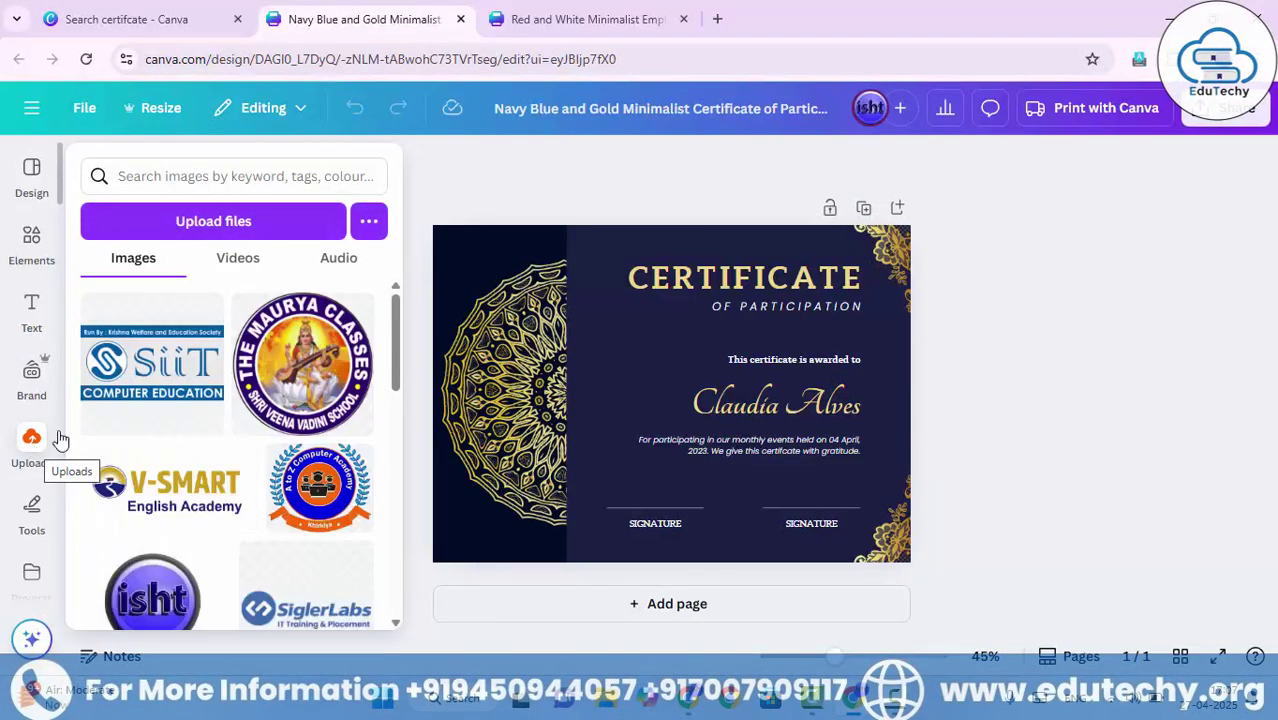
pyautogui.scroll(-10, 210, 435)
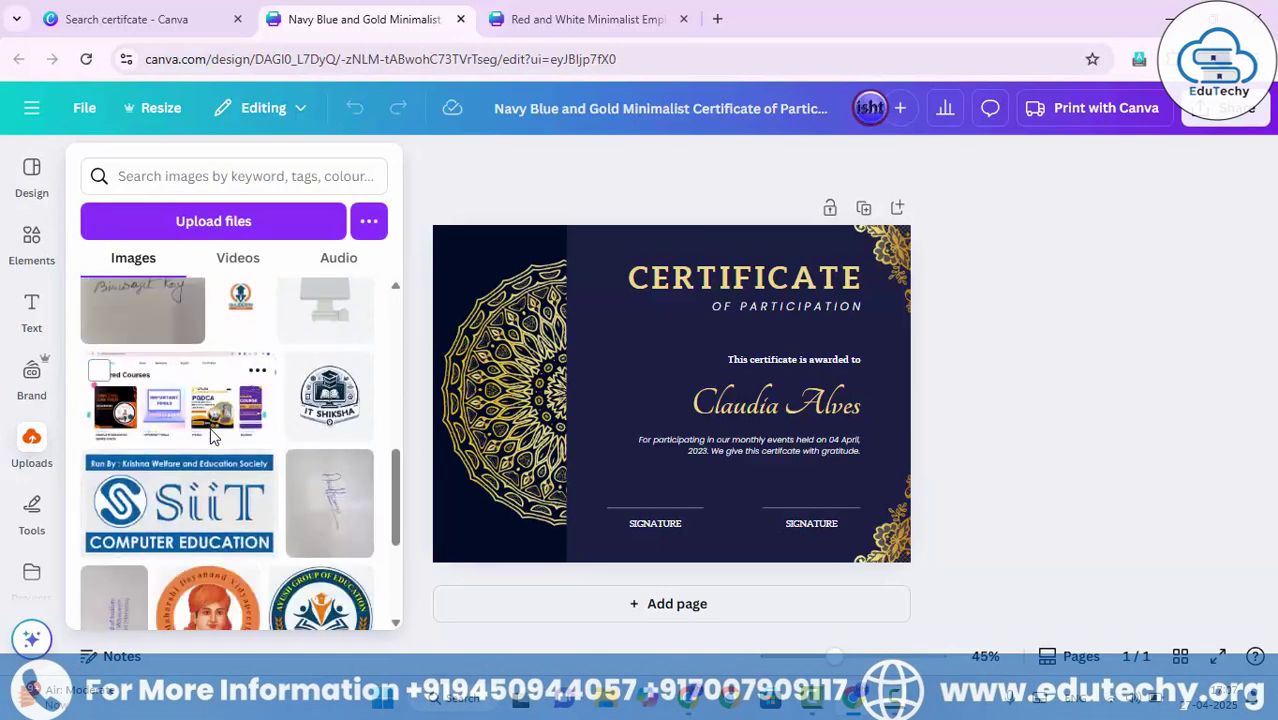
pyautogui.scroll(-3, 210, 437)
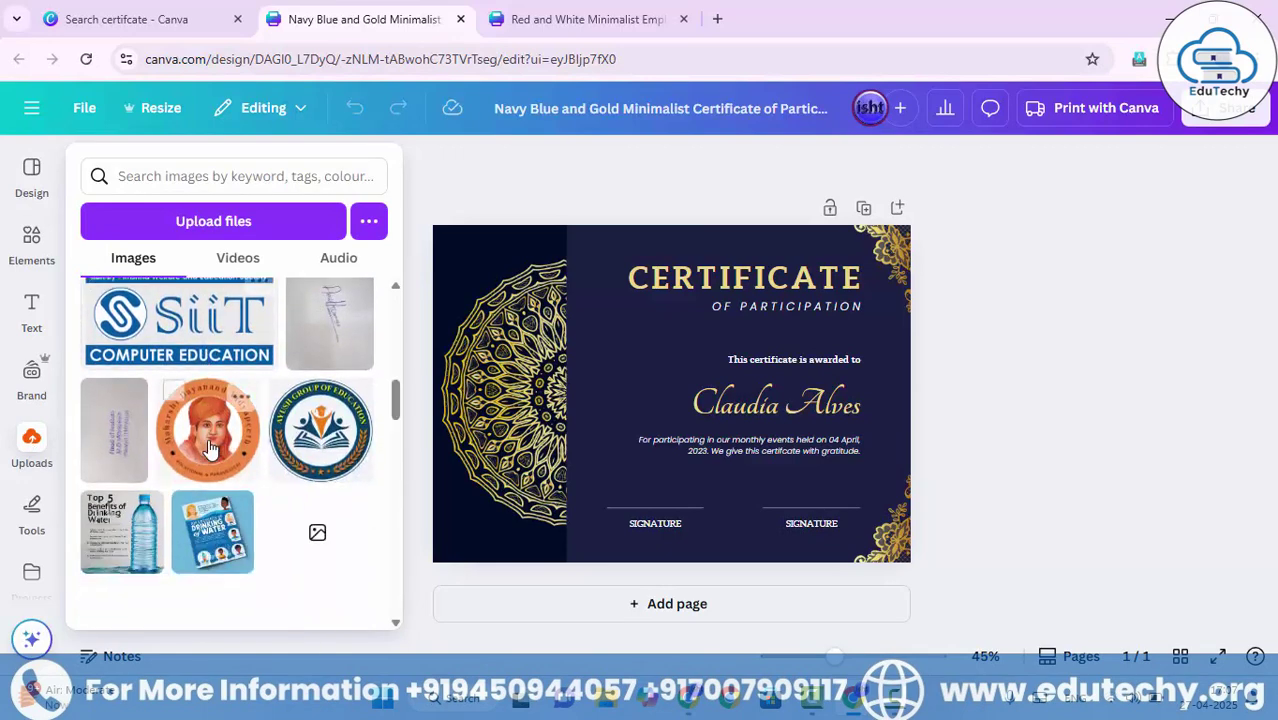
pyautogui.scroll(-2, 200, 462)
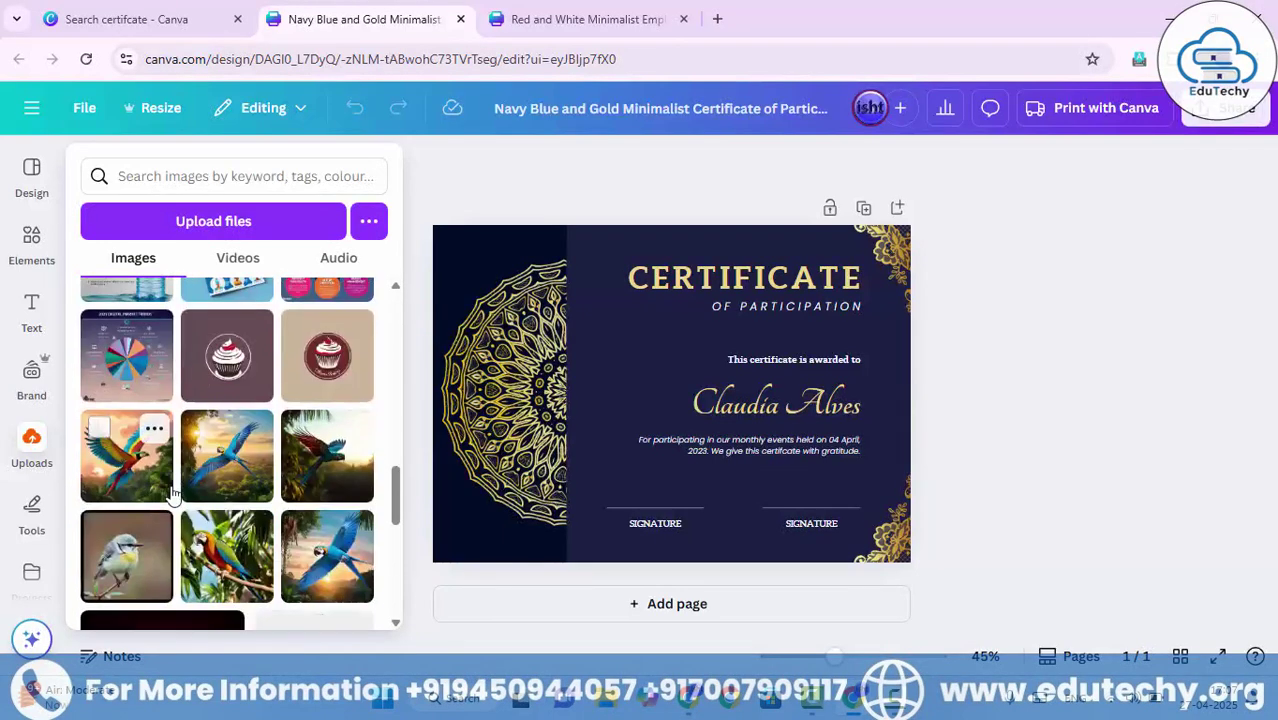
pyautogui.moveTo(230, 380); pyautogui.dragTo(522, 396)
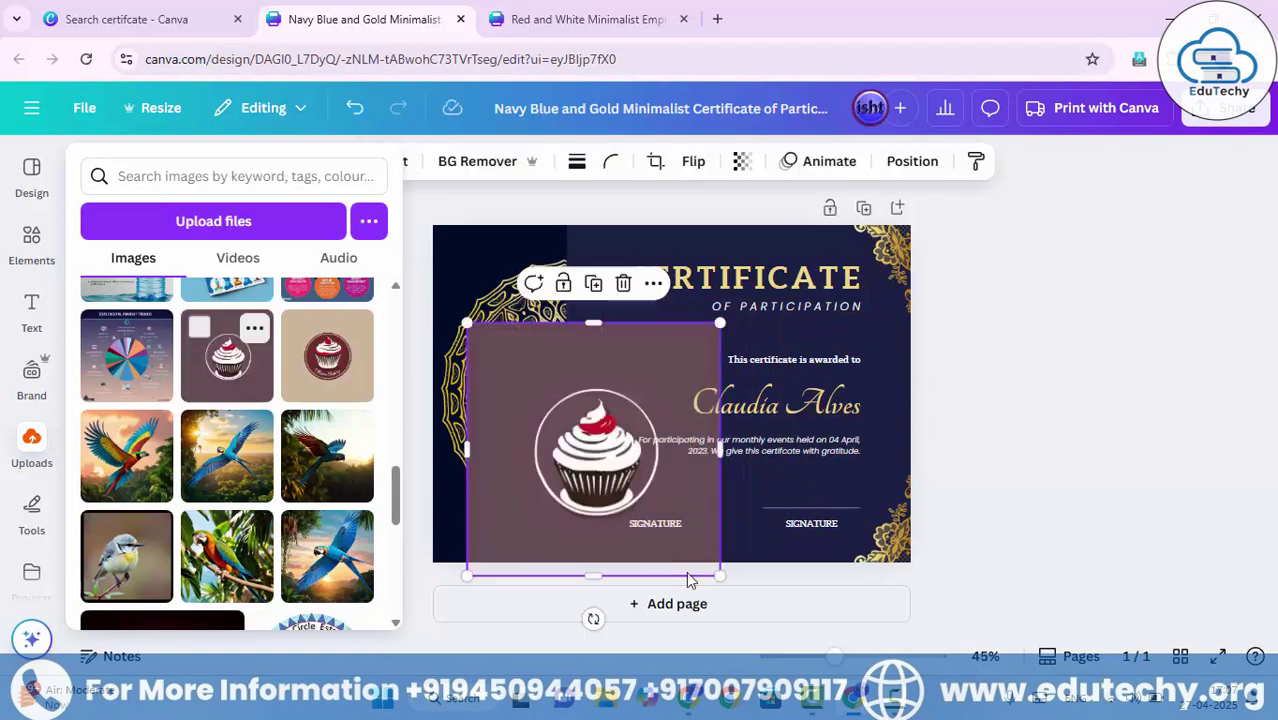
# Shrink the cupcake logo, place it in the certificate's upper-left corner and remove its background
pyautogui.moveTo(716, 575); pyautogui.dragTo(495, 281)
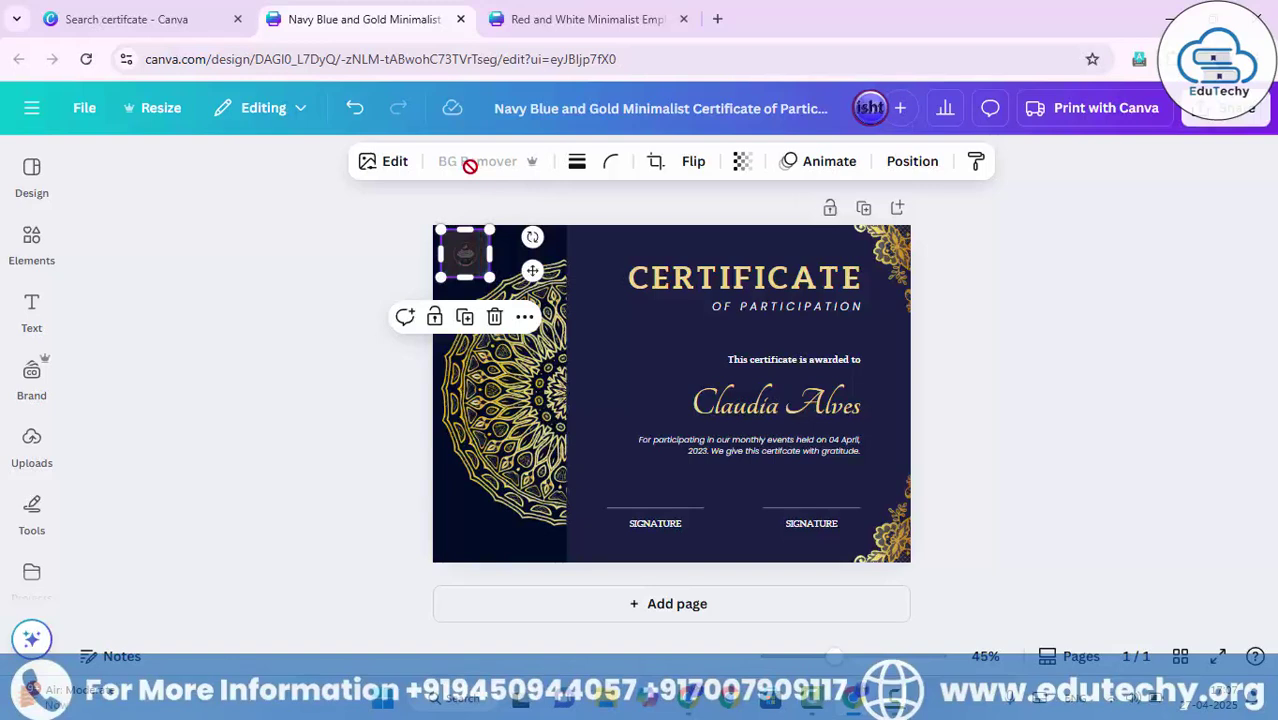
pyautogui.click(518, 215)
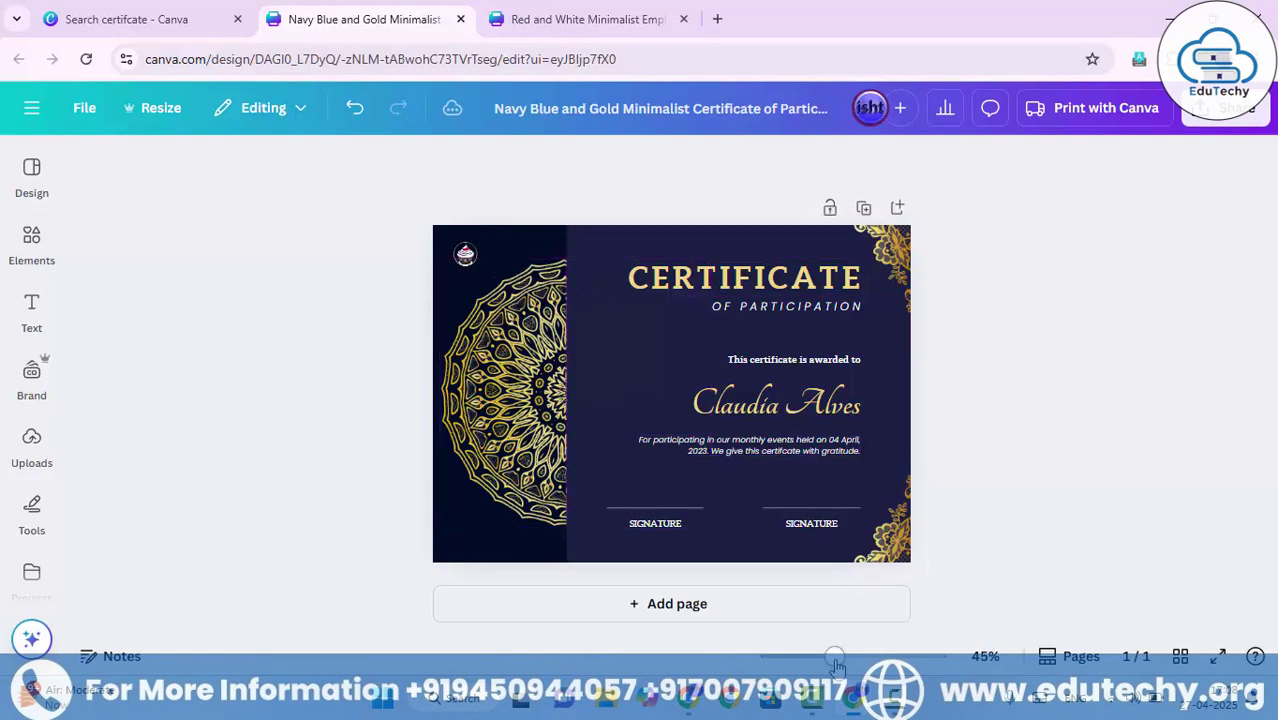
pyautogui.moveTo(835, 656)
pyautogui.mouseDown()
pyautogui.moveTo(878, 656)
pyautogui.moveTo(850, 656)
pyautogui.mouseUp()
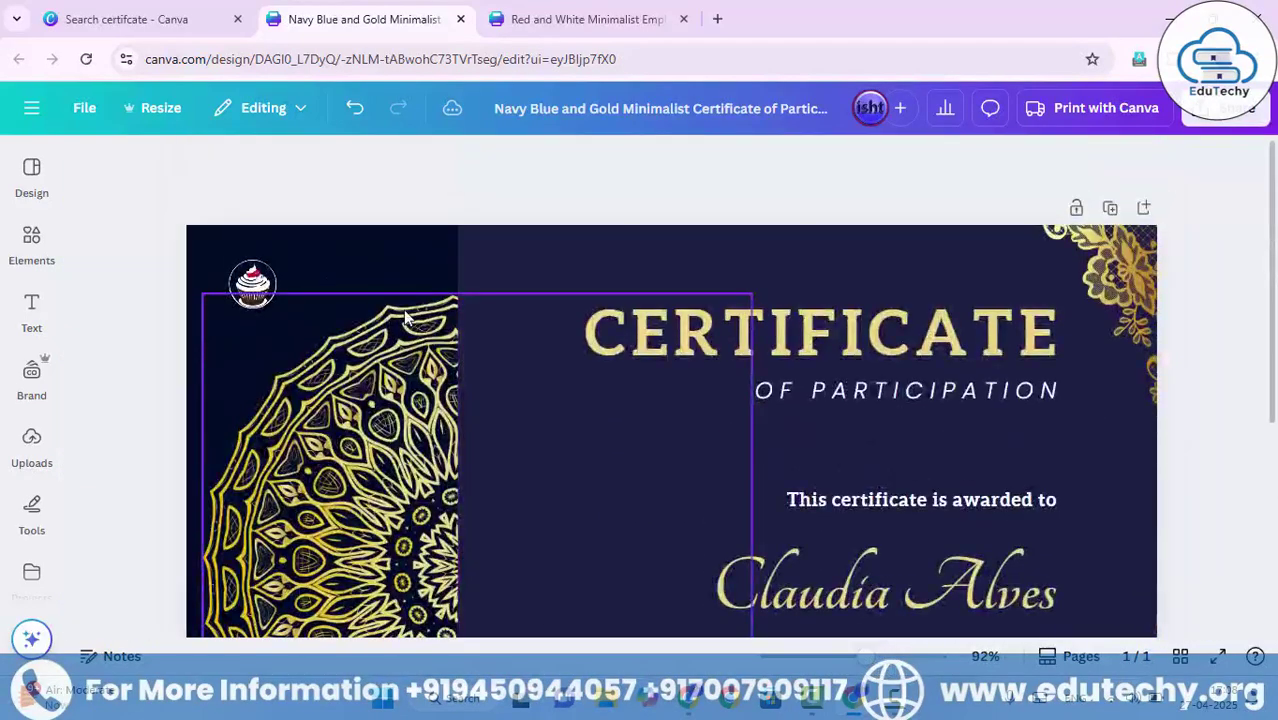
pyautogui.scroll(-5, 609, 291)
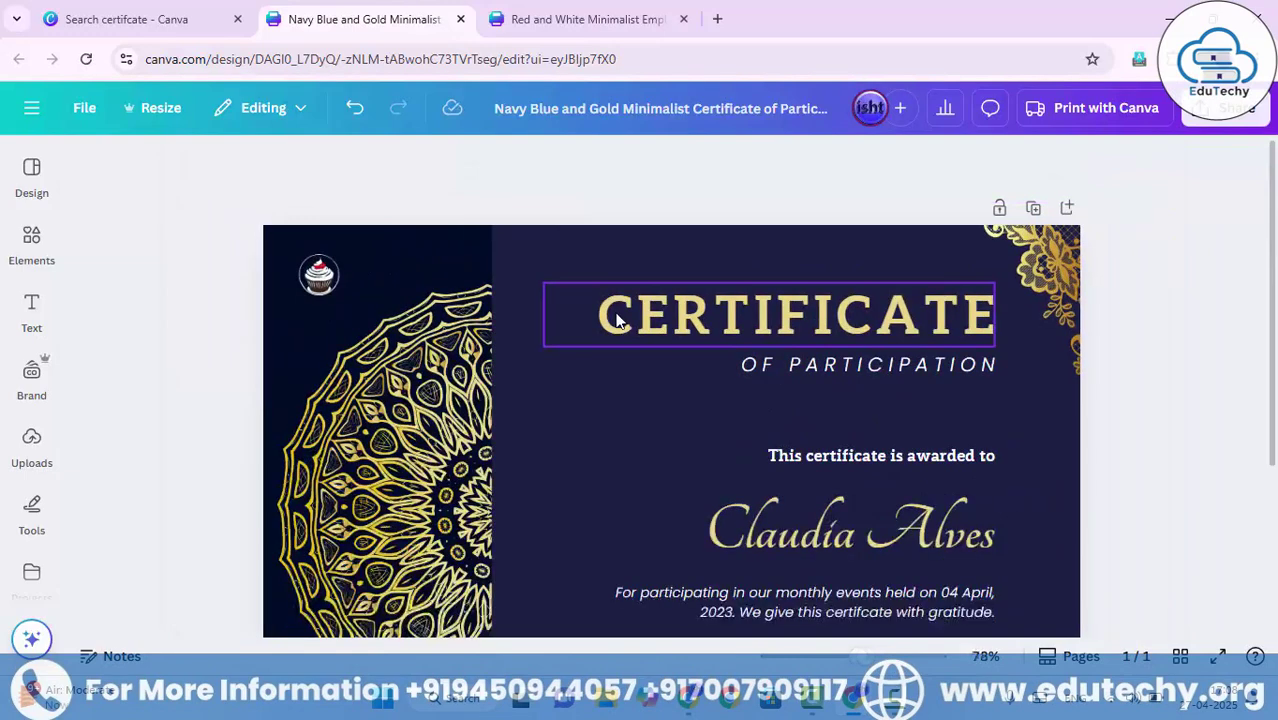
# Return to the Canva search results and search for "certifcate of appreciation" using the suggested phrase
pyautogui.scroll(2, 633, 378)
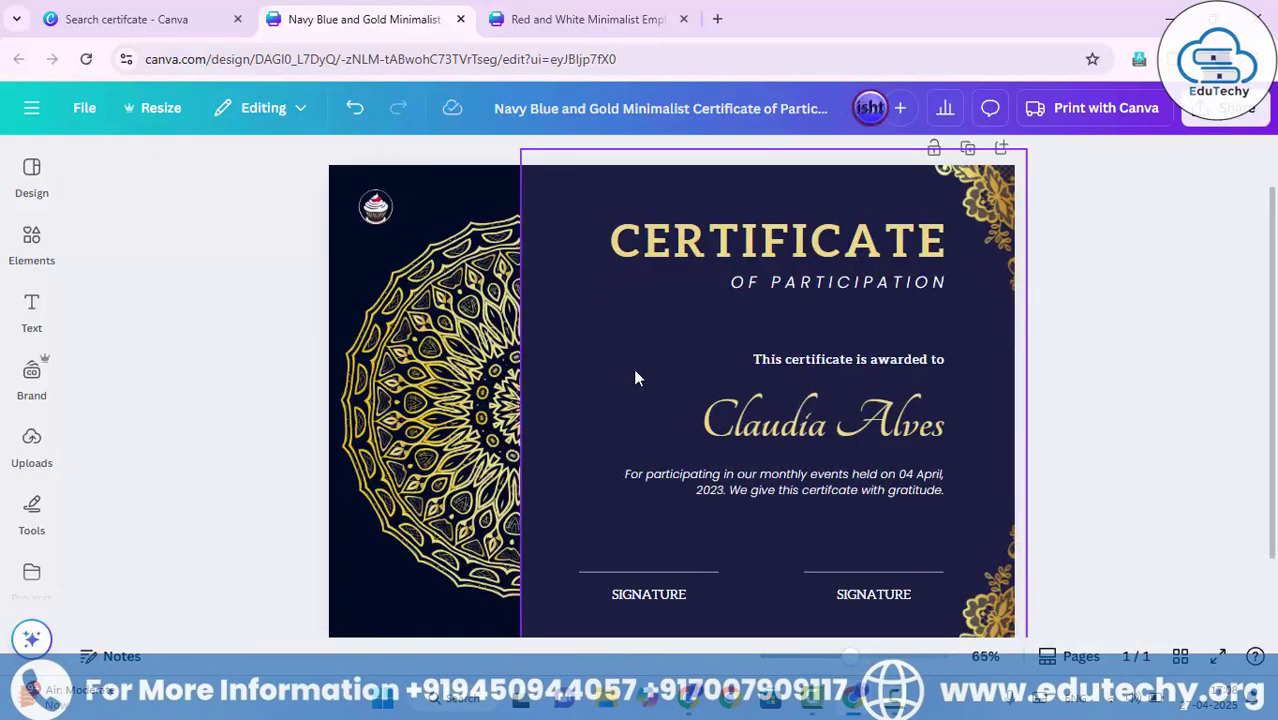
pyautogui.hotkey('ctrl', 'shift', 'Tab')
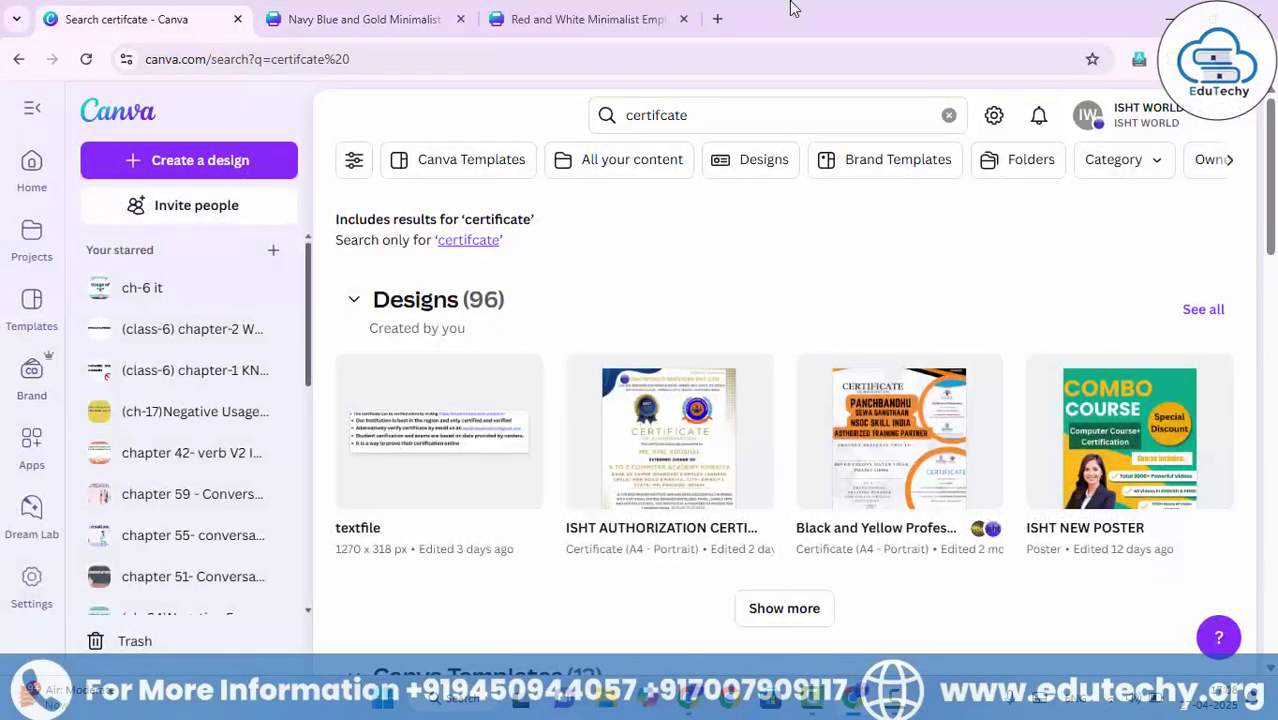
pyautogui.click(736, 126)
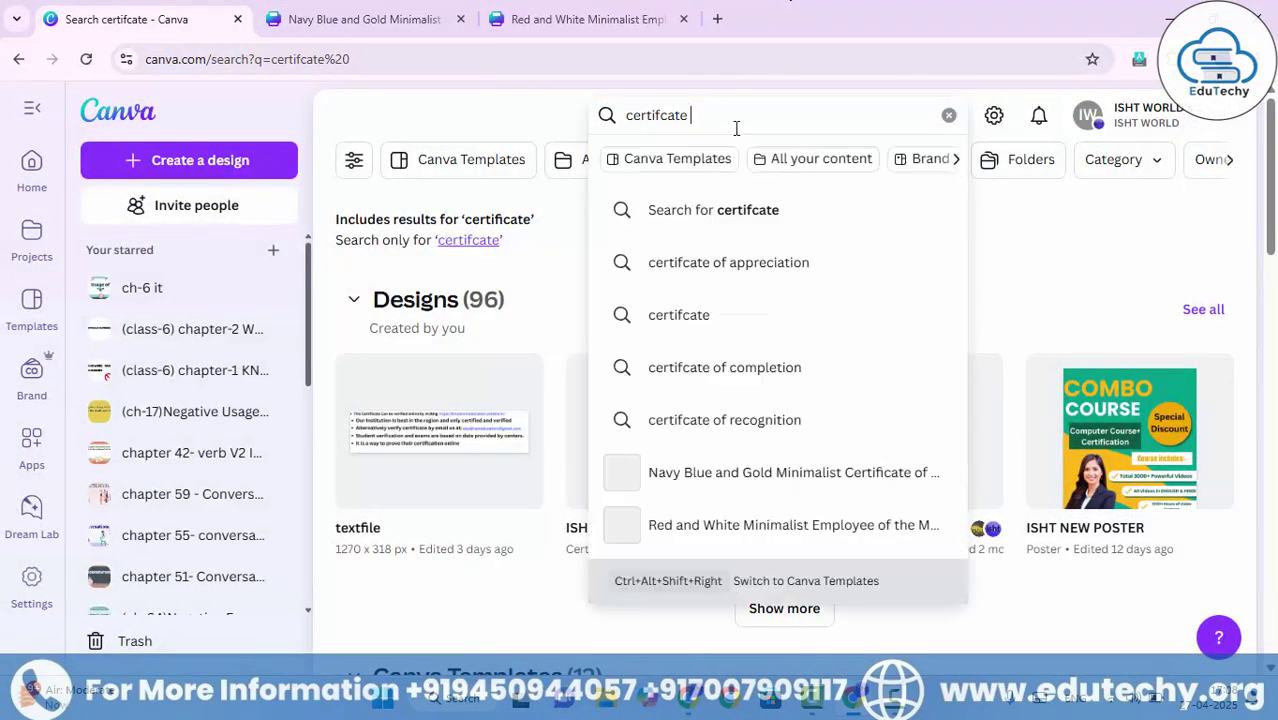
pyautogui.write('of')
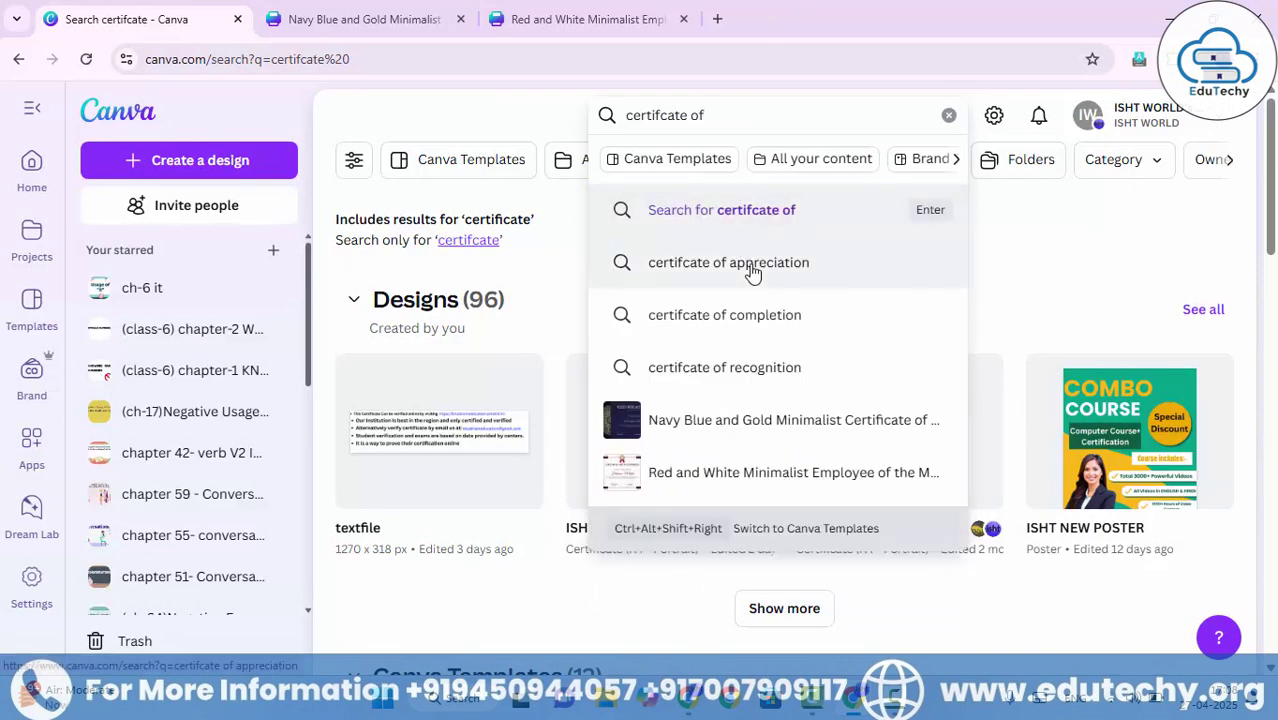
pyautogui.scroll(-1, 745, 313)
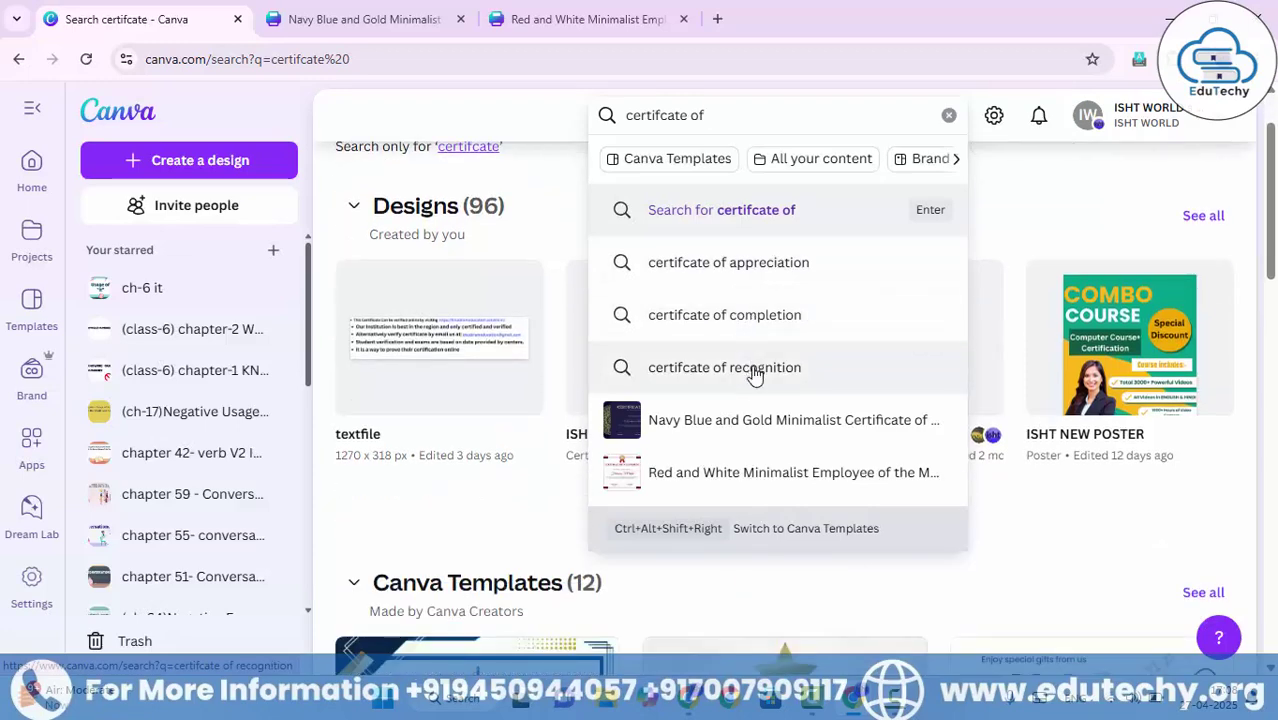
pyautogui.scroll(1, 807, 297)
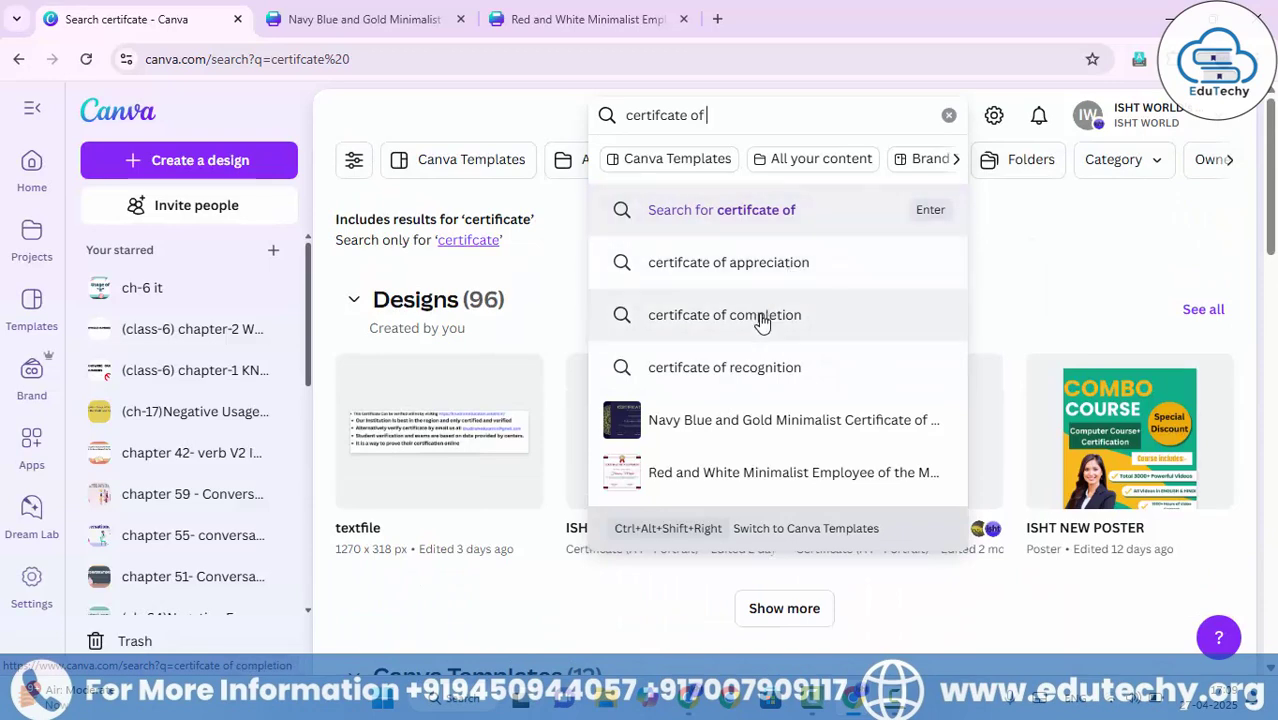
pyautogui.click(785, 268)
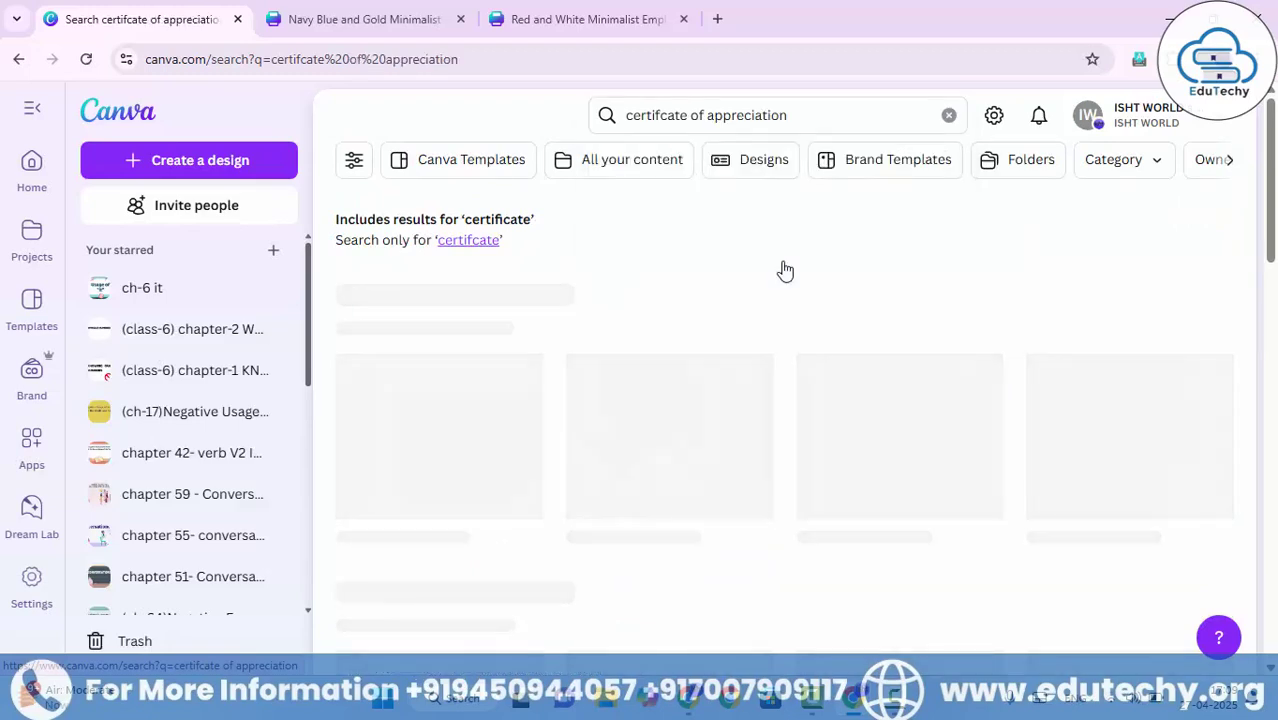
# Browse the certificate of appreciation templates, comparing their layouts, colours, badges and photo placements
pyautogui.scroll(-2, 785, 271)
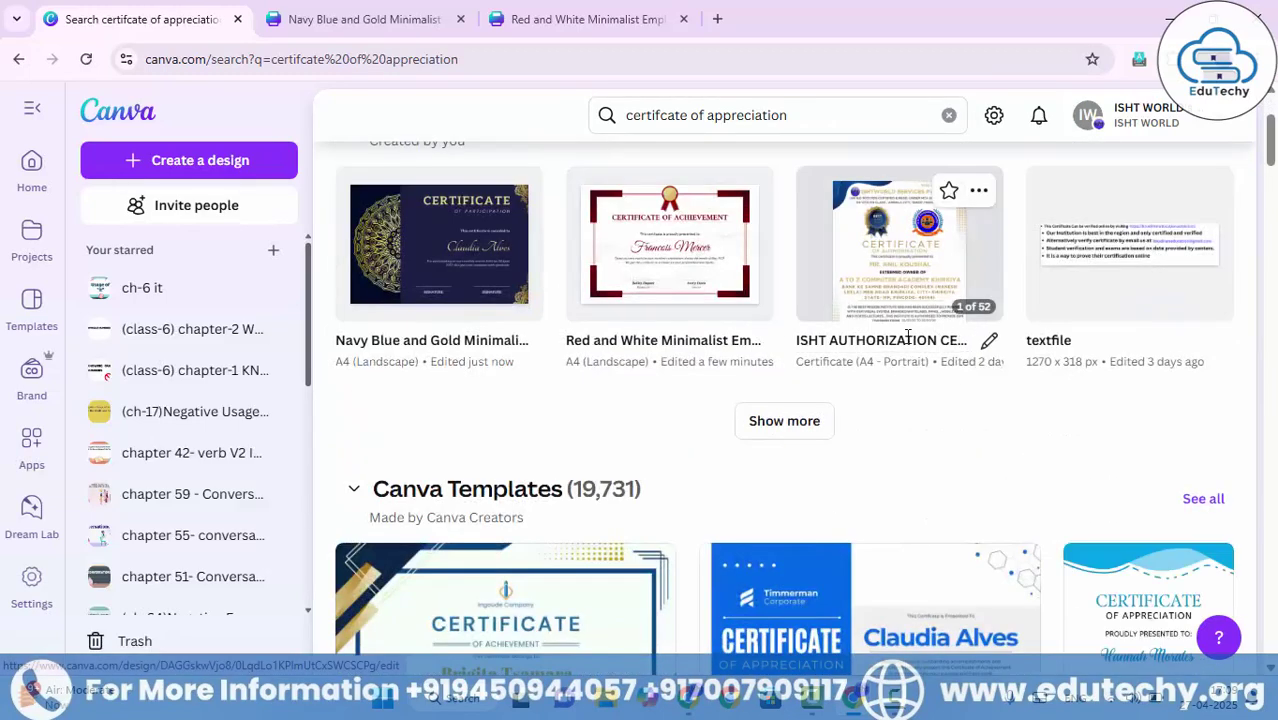
pyautogui.scroll(-3, 900, 330)
pyautogui.scroll(-1, 650, 372)
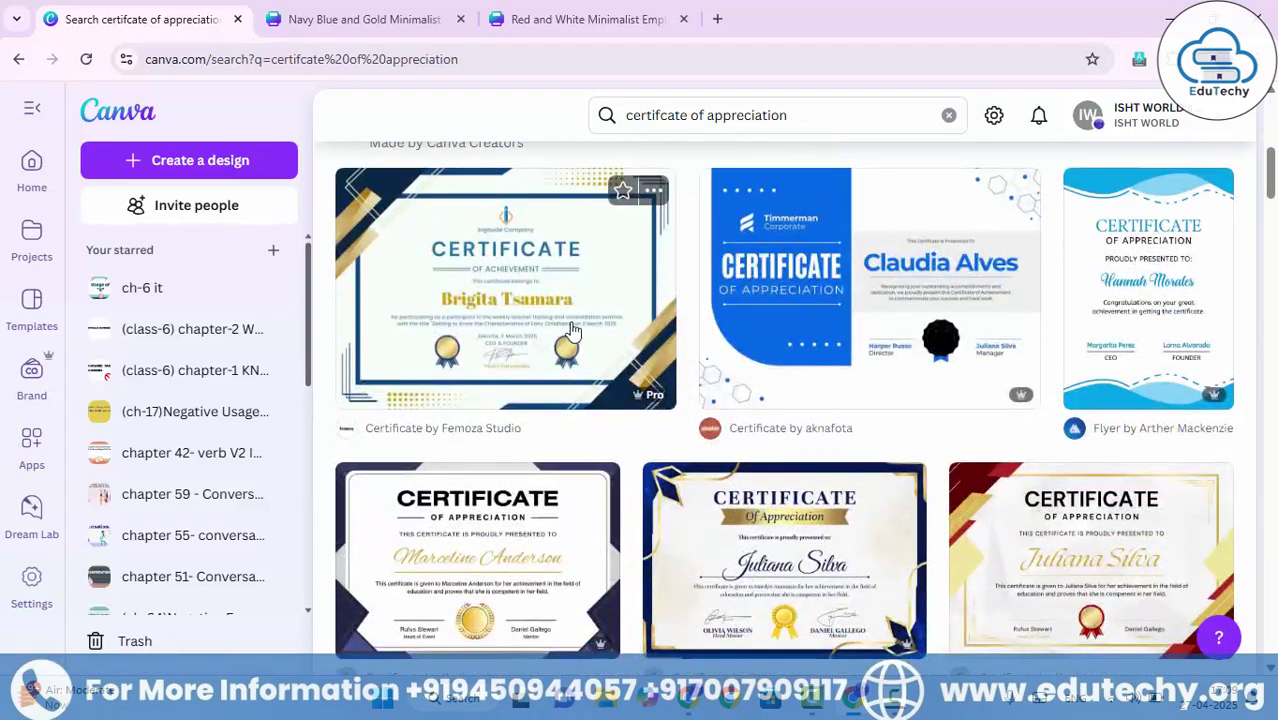
pyautogui.scroll(-2, 560, 340)
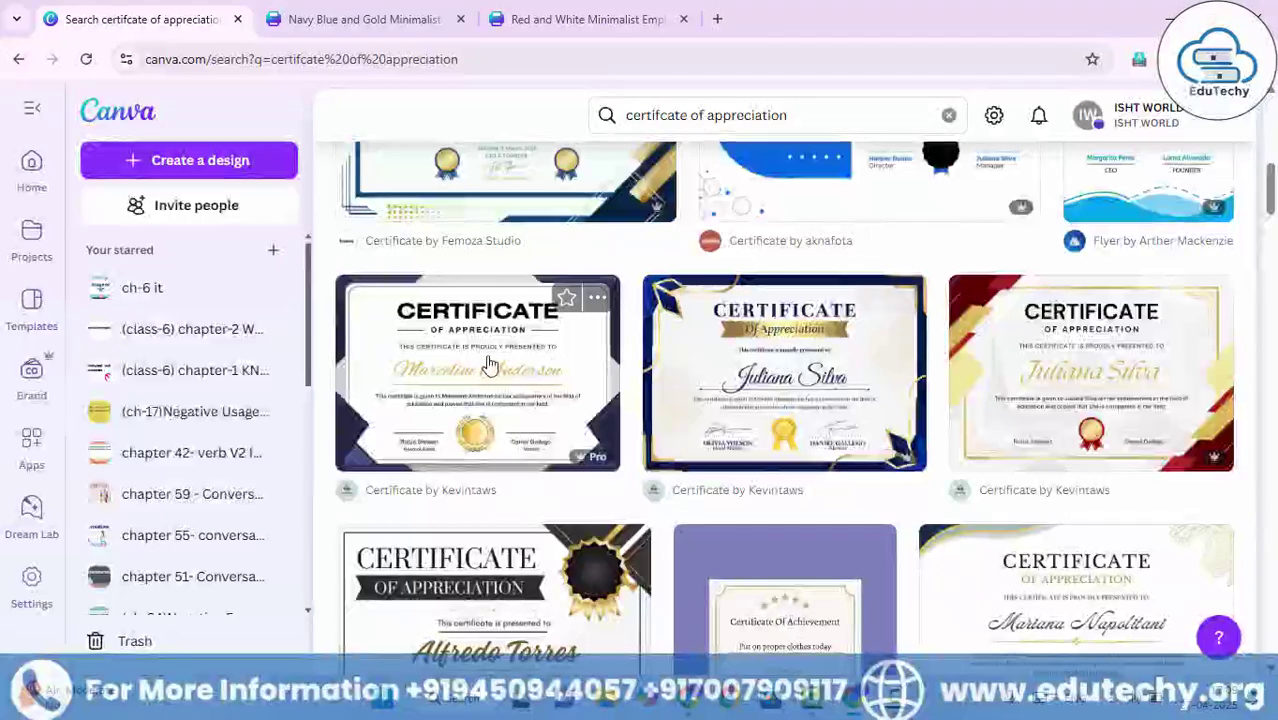
pyautogui.scroll(-2, 1000, 390)
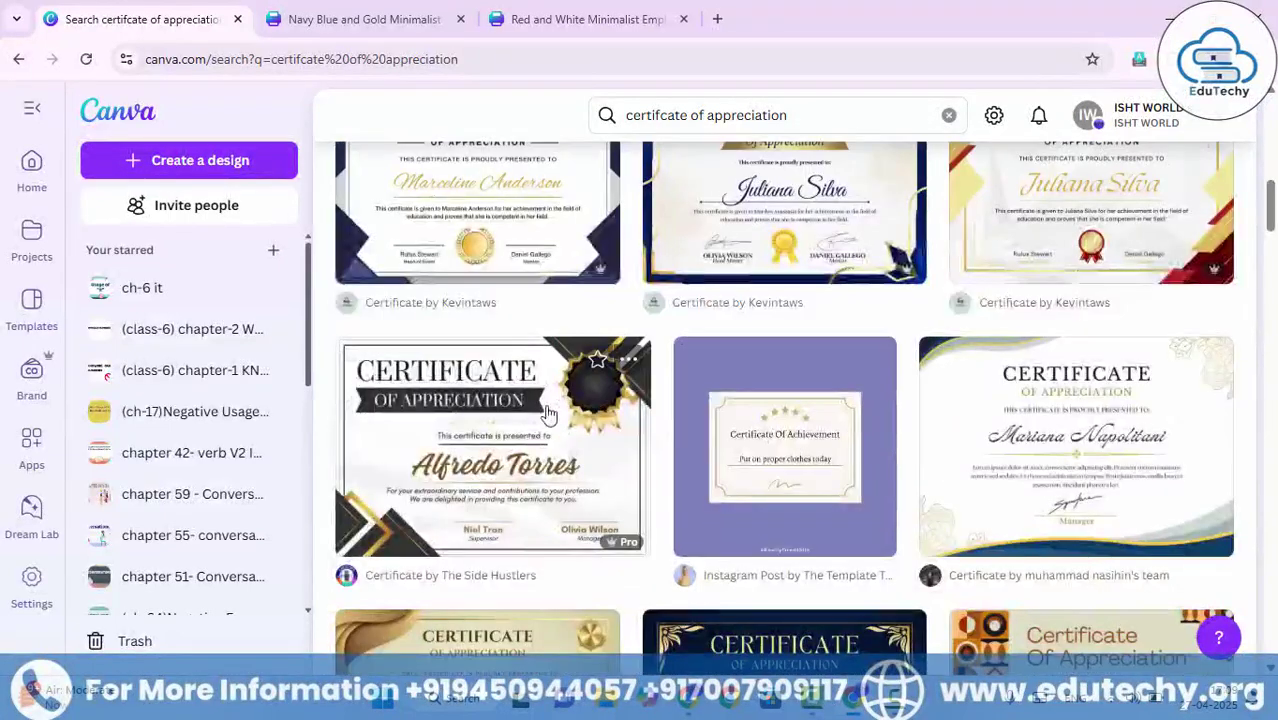
pyautogui.scroll(-4, 640, 445)
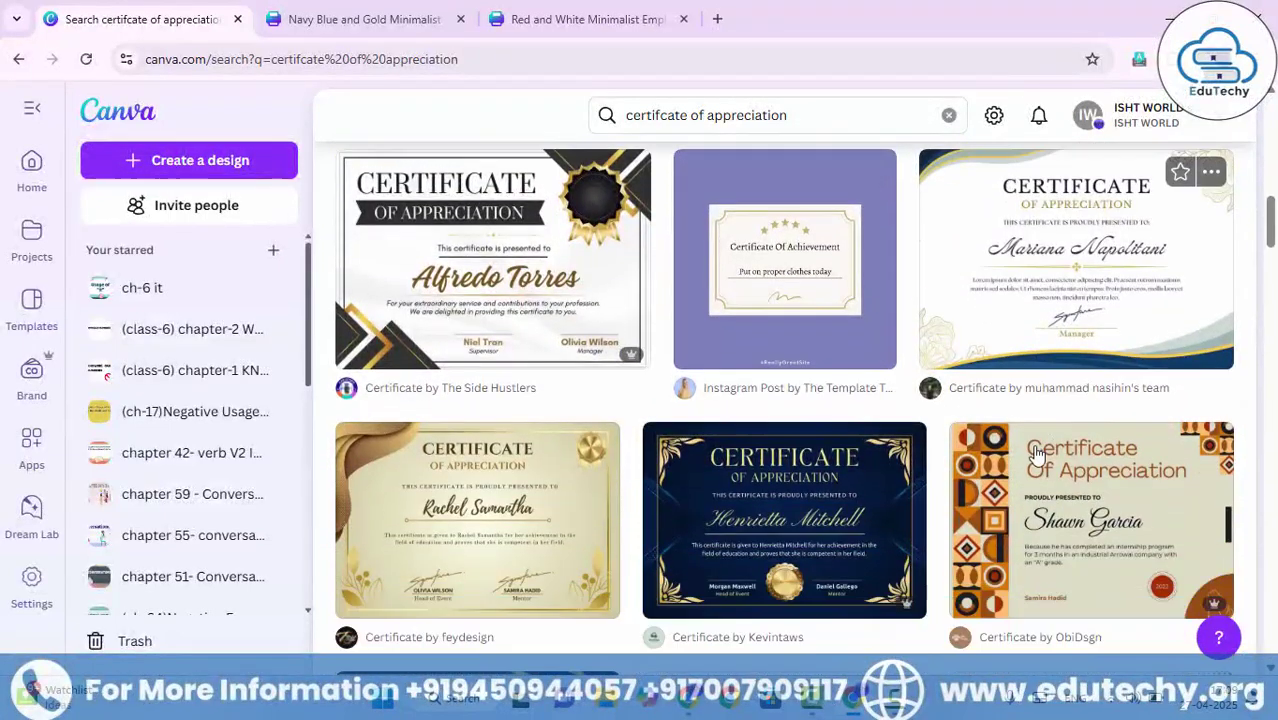
pyautogui.scroll(-5, 715, 463)
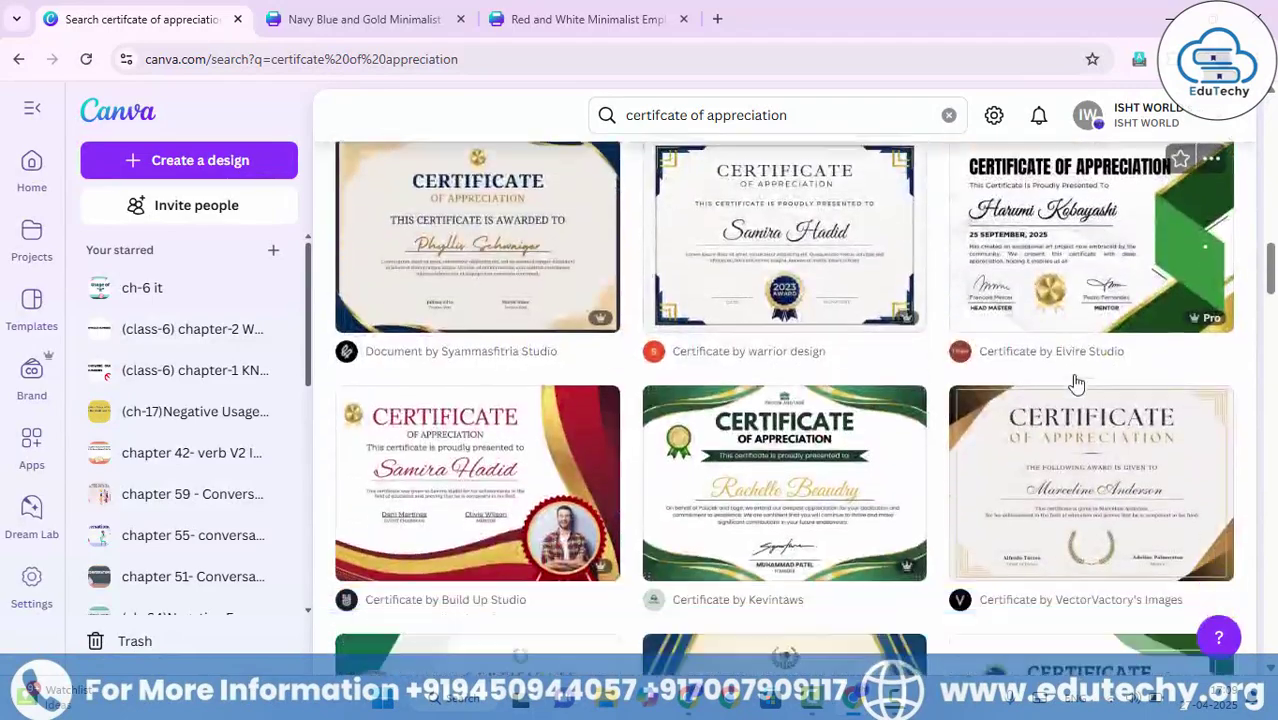
pyautogui.scroll(-8, 1084, 433)
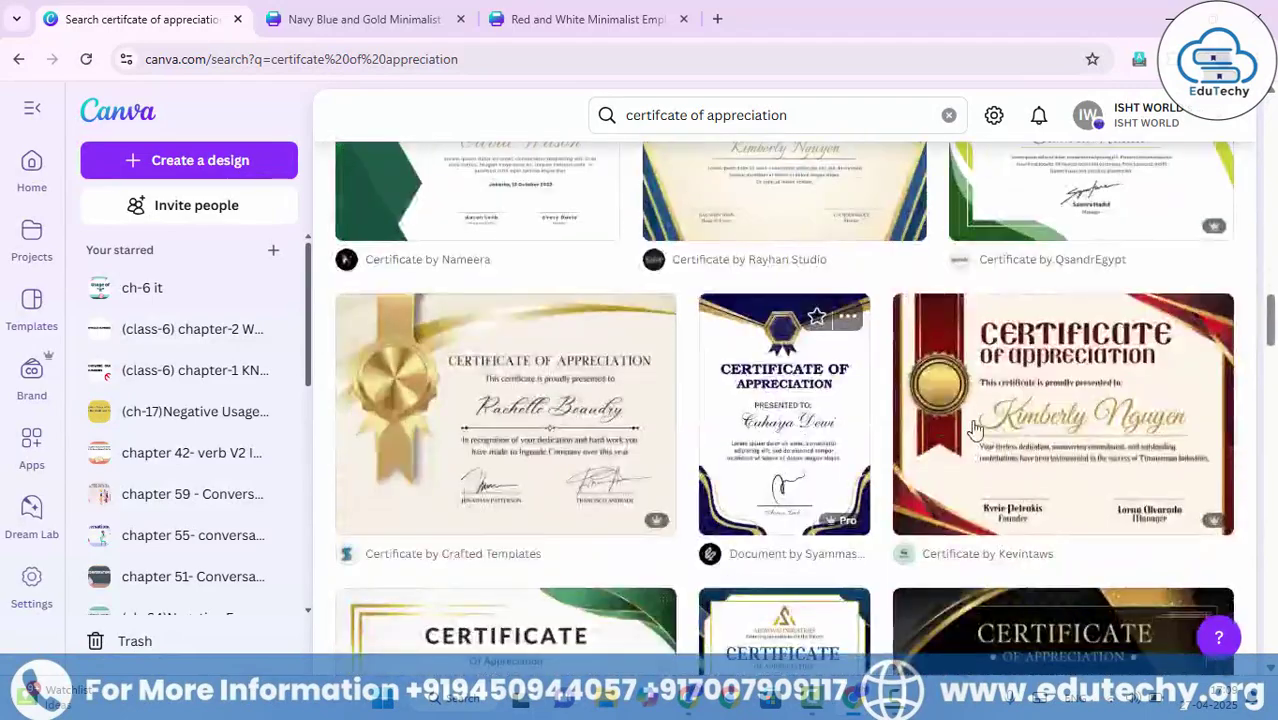
pyautogui.scroll(3, 1007, 428)
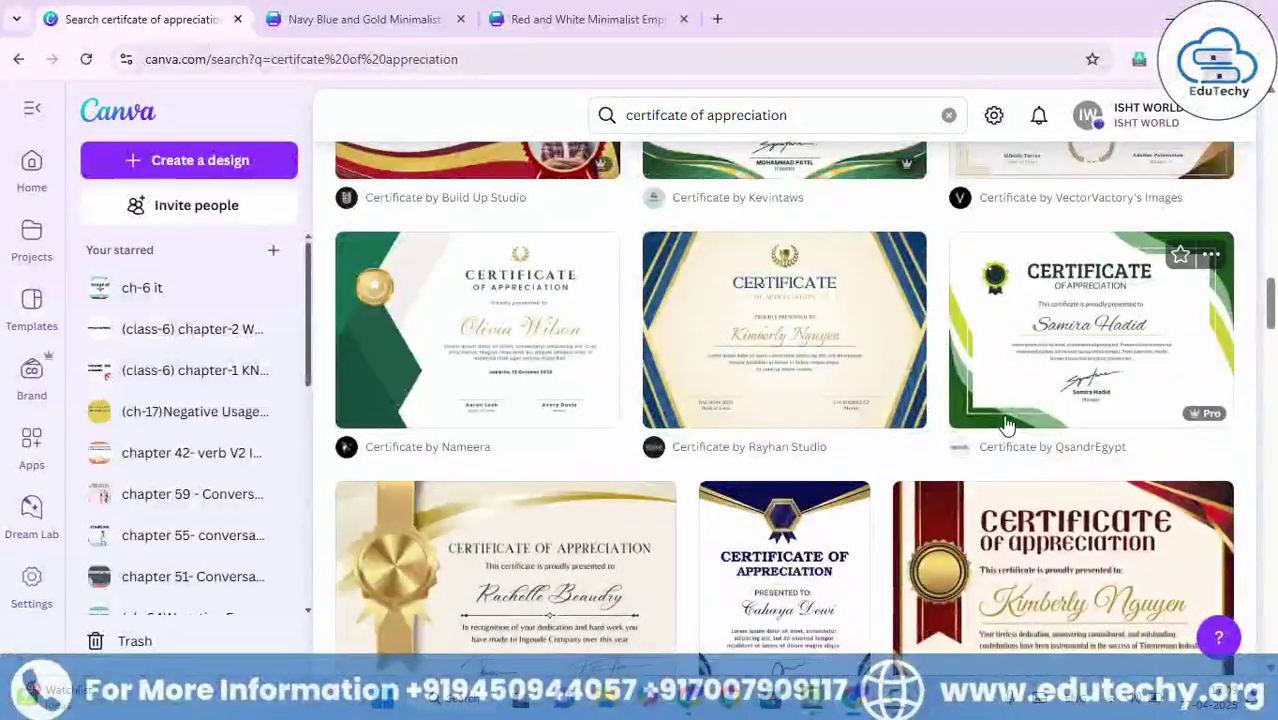
pyautogui.scroll(-2, 1001, 421)
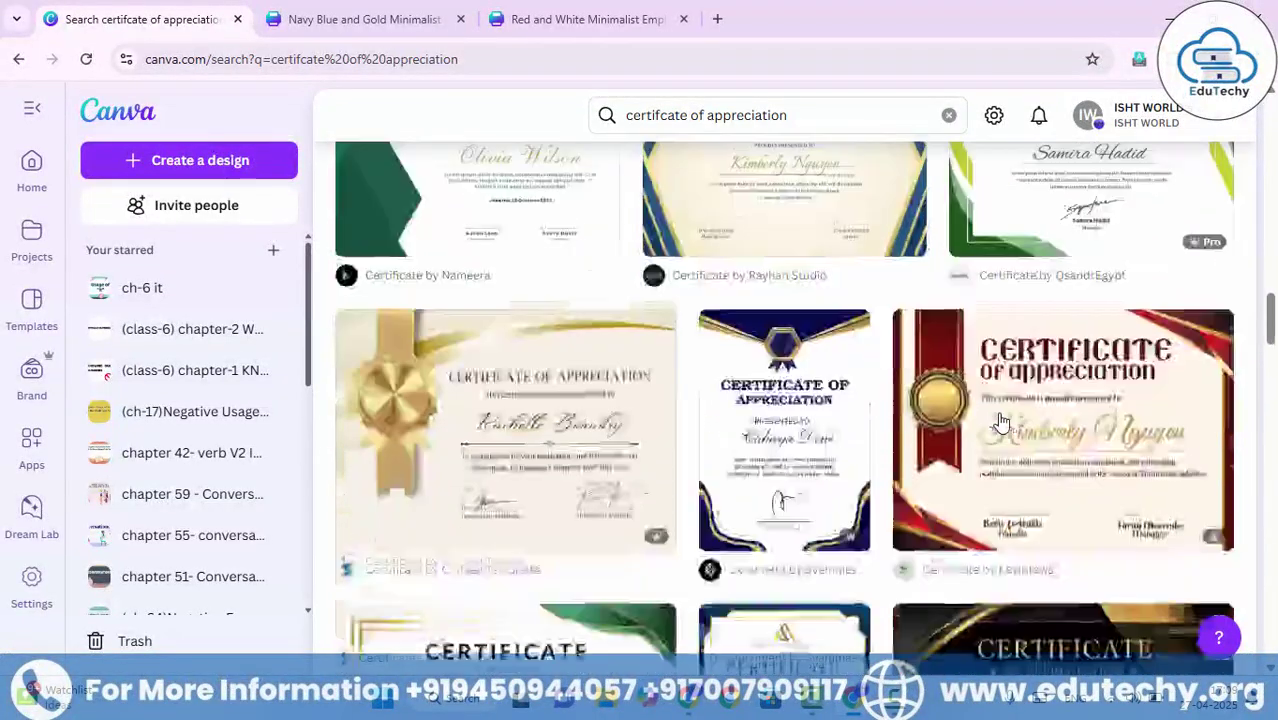
pyautogui.scroll(-6, 1001, 421)
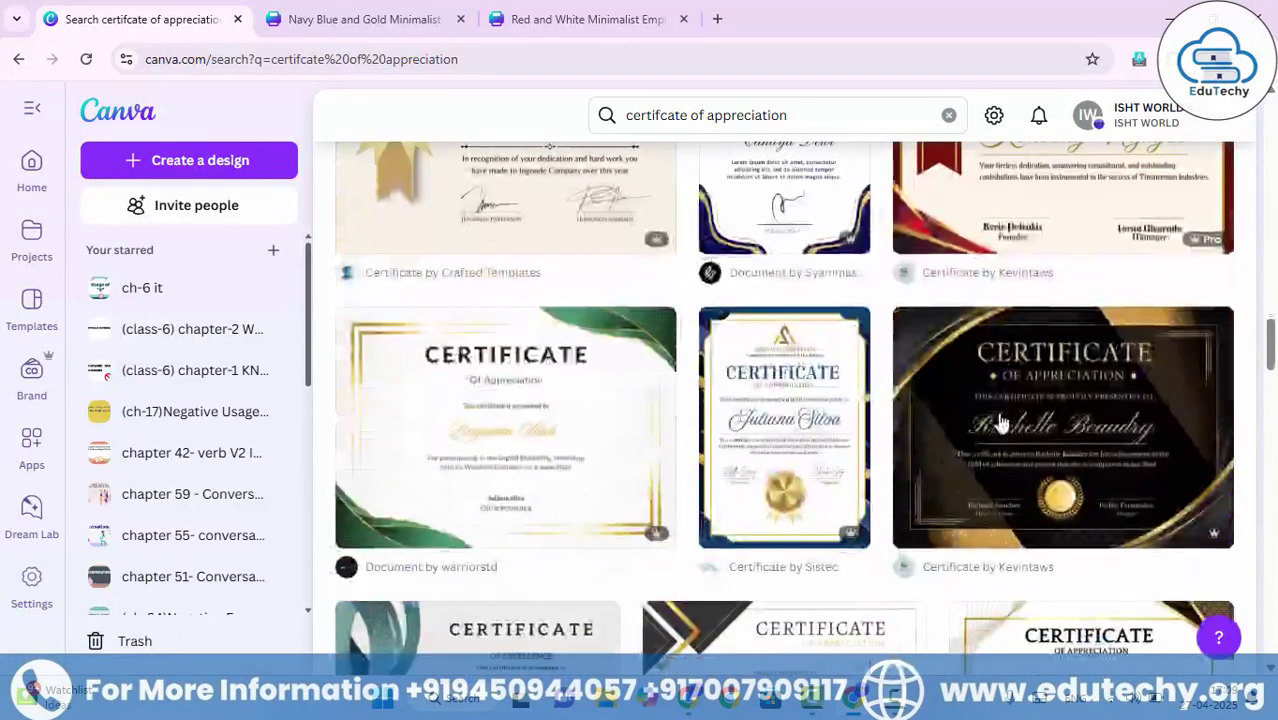
pyautogui.scroll(-4, 990, 424)
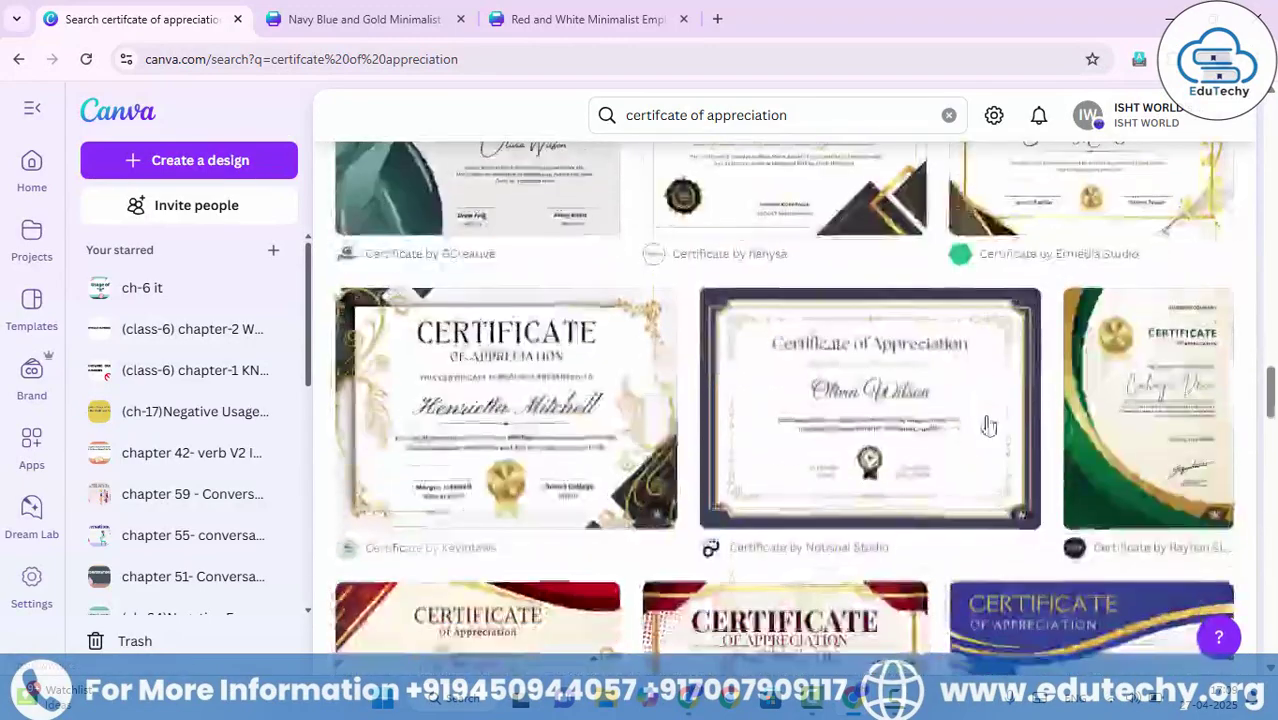
pyautogui.scroll(-1, 980, 427)
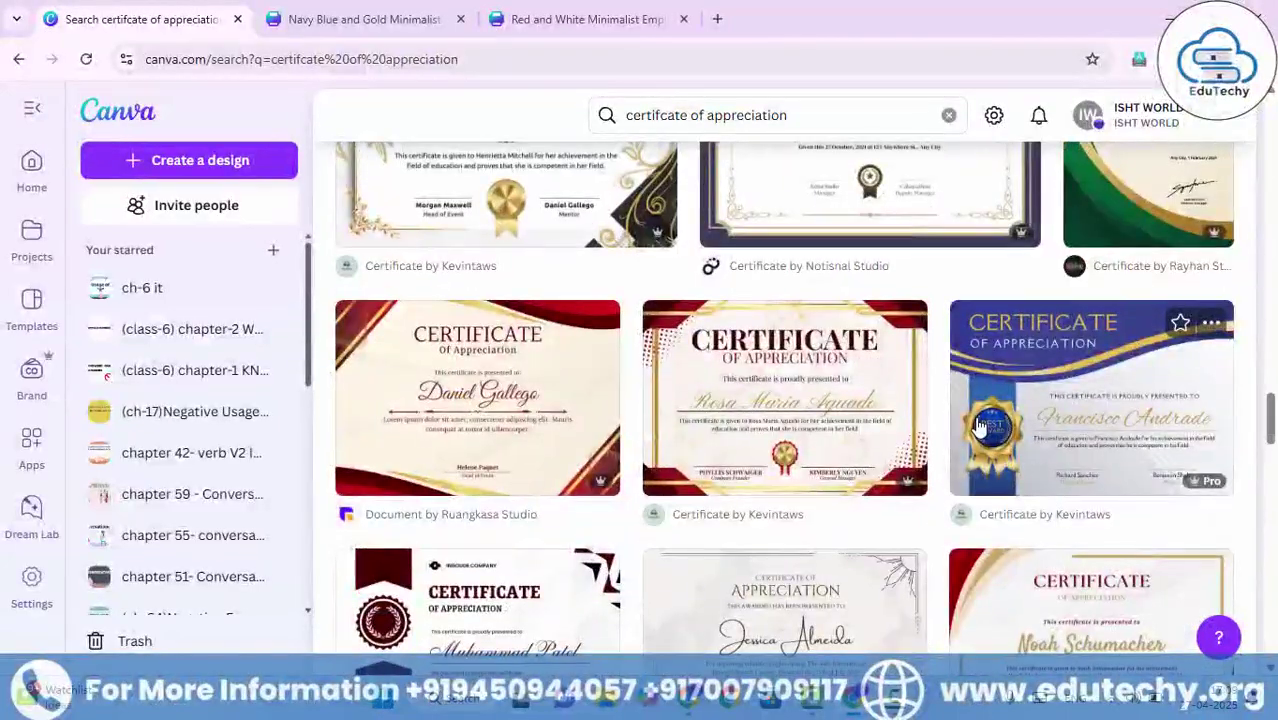
pyautogui.scroll(-2, 970, 430)
pyautogui.scroll(-5, 968, 432)
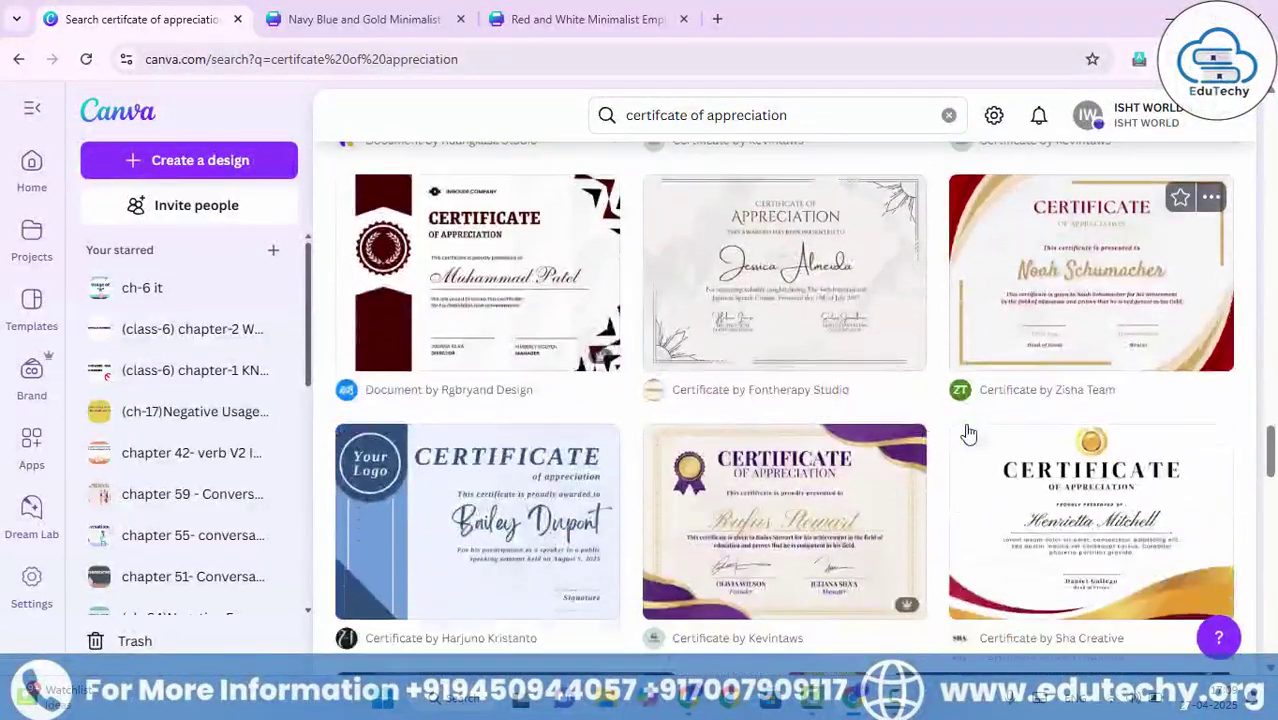
# Open the Purple and Gold Modern Appreciation Certificate template by Build Up Studio for customising
pyautogui.scroll(-3, 967, 432)
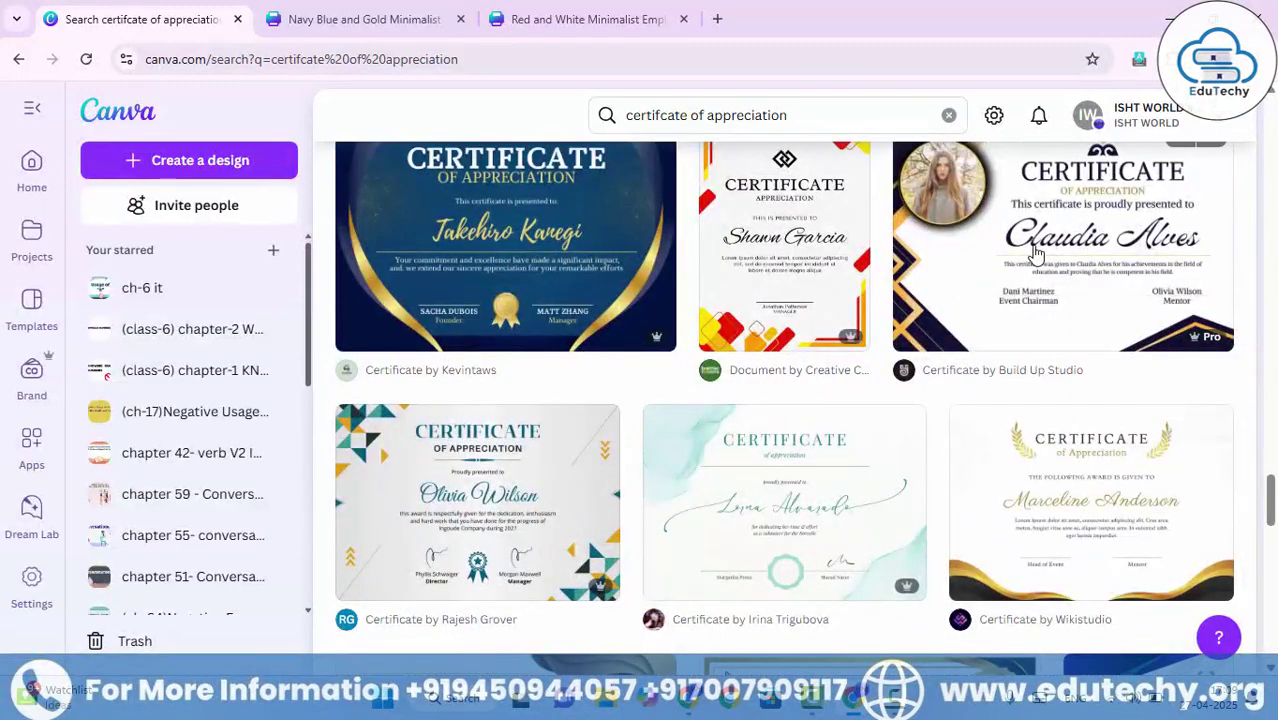
pyautogui.click(998, 258)
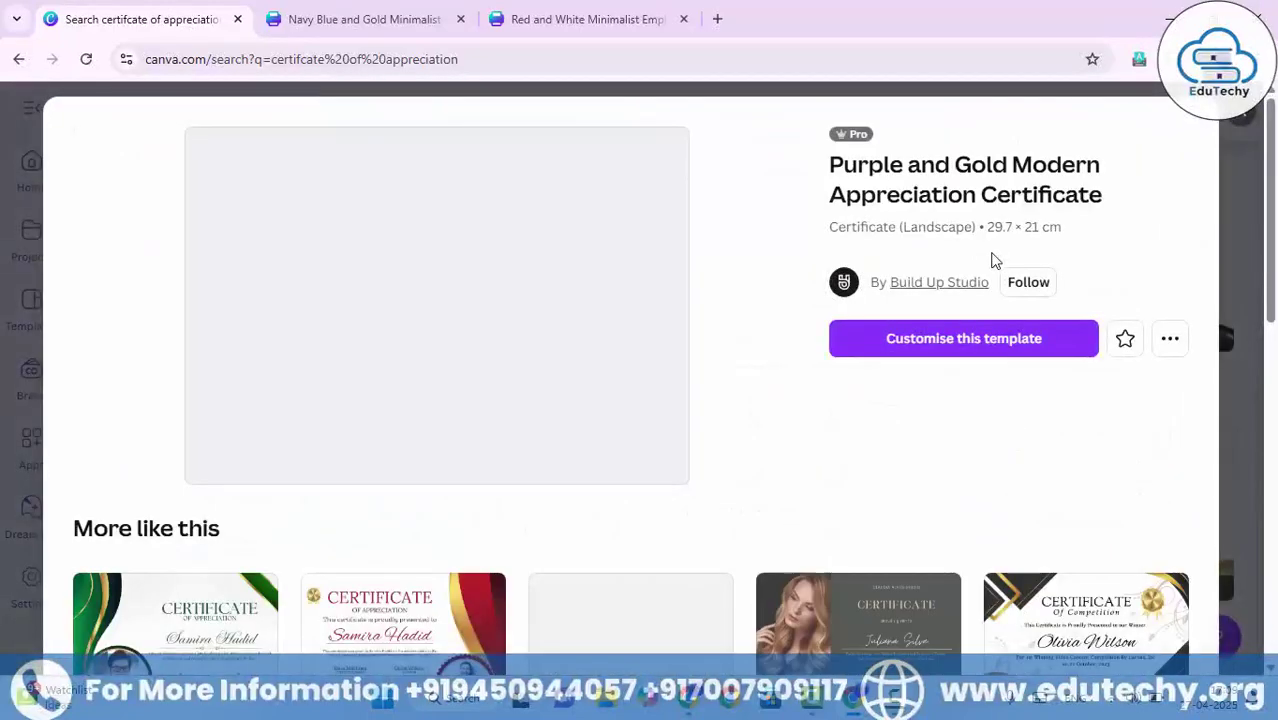
pyautogui.click(927, 341)
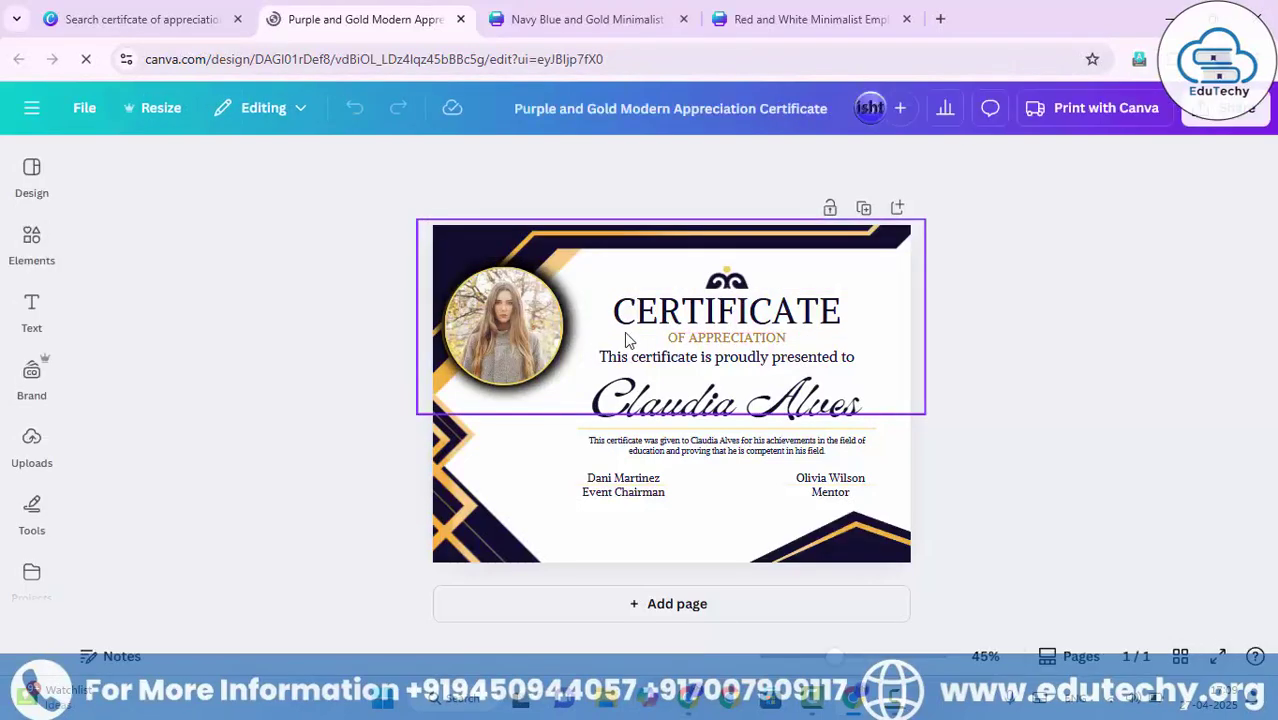
# Select the certificate's circular portrait and look through the uploaded images and the elements library for a replacement picture
pyautogui.click(510, 318)
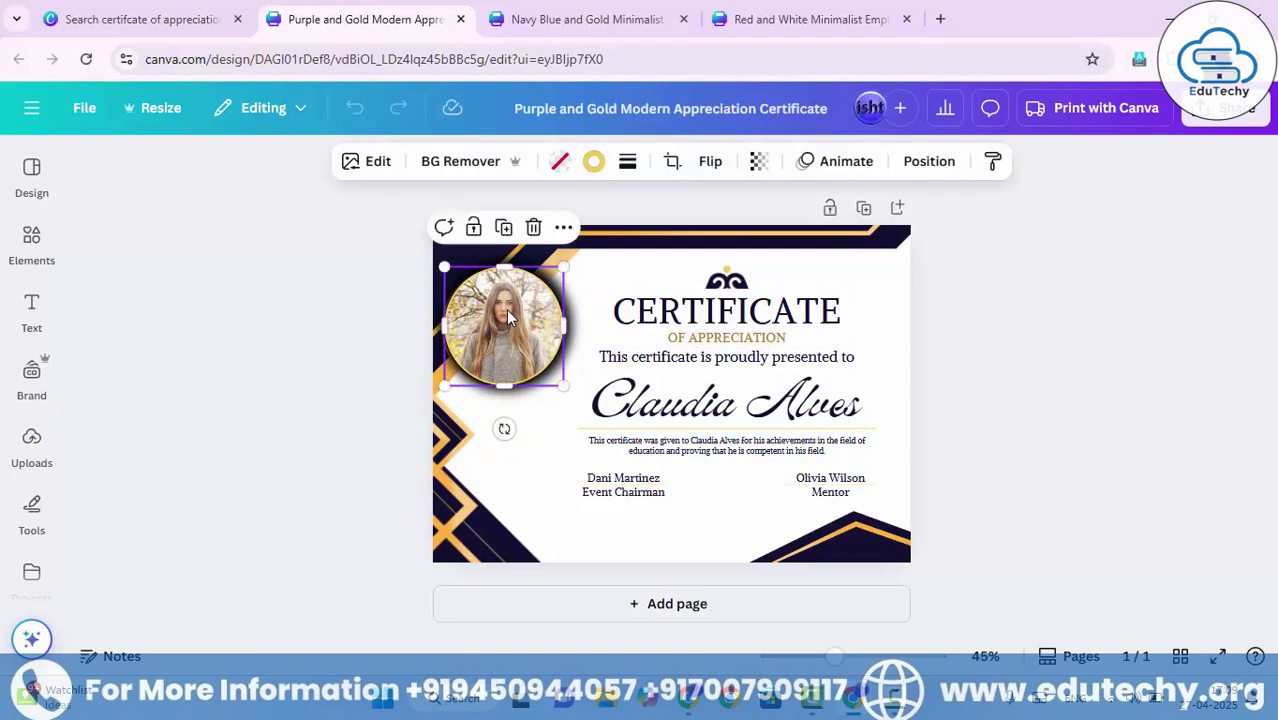
pyautogui.click(31, 378)
pyautogui.click(31, 442)
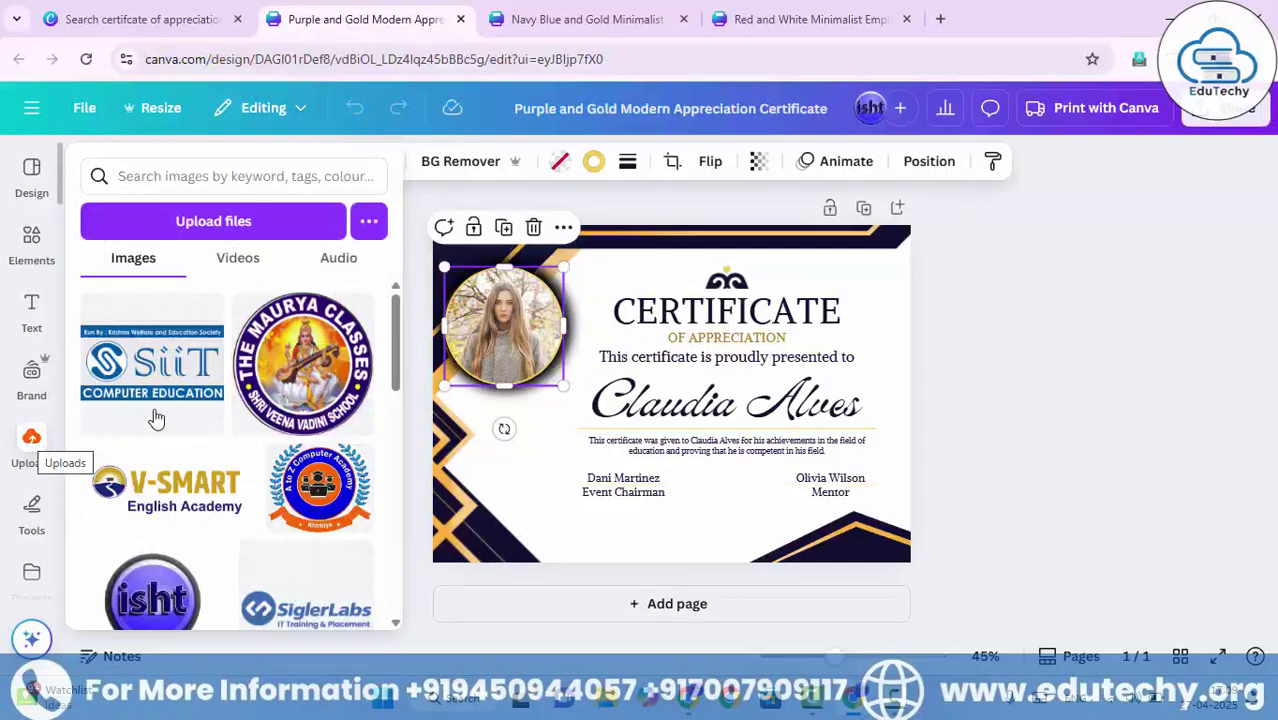
pyautogui.scroll(-5, 221, 381)
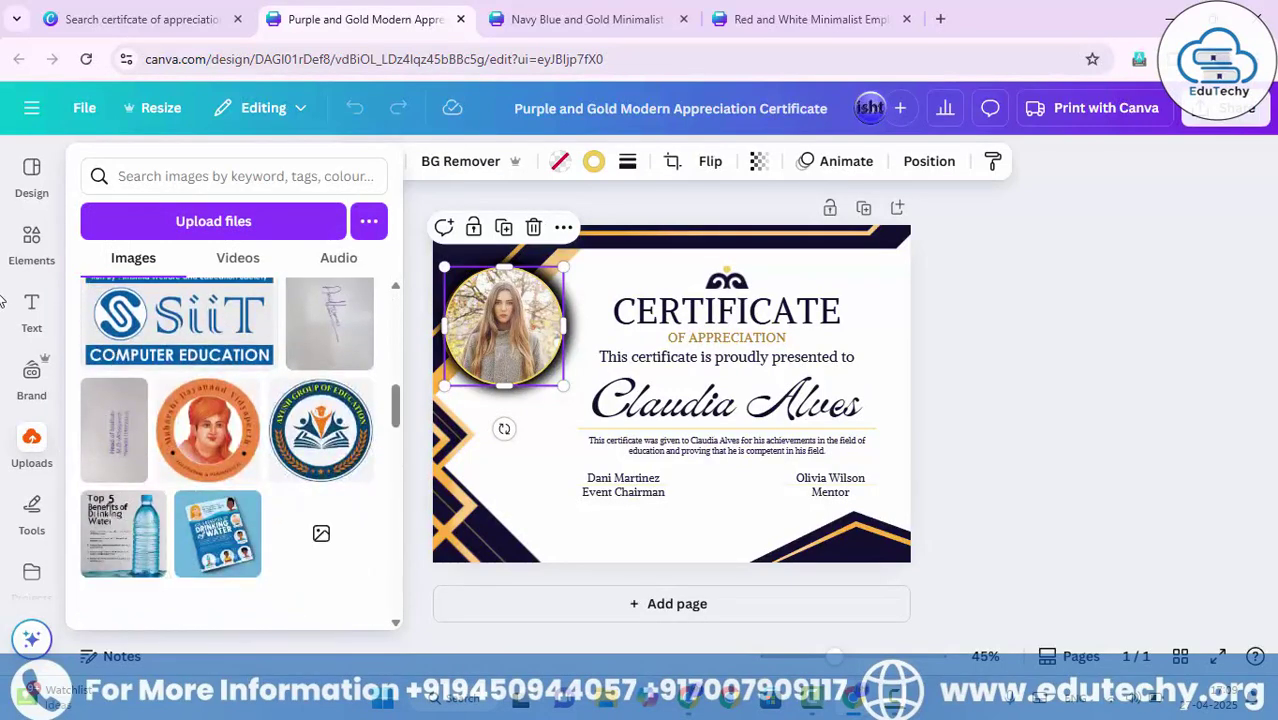
pyautogui.click(14, 243)
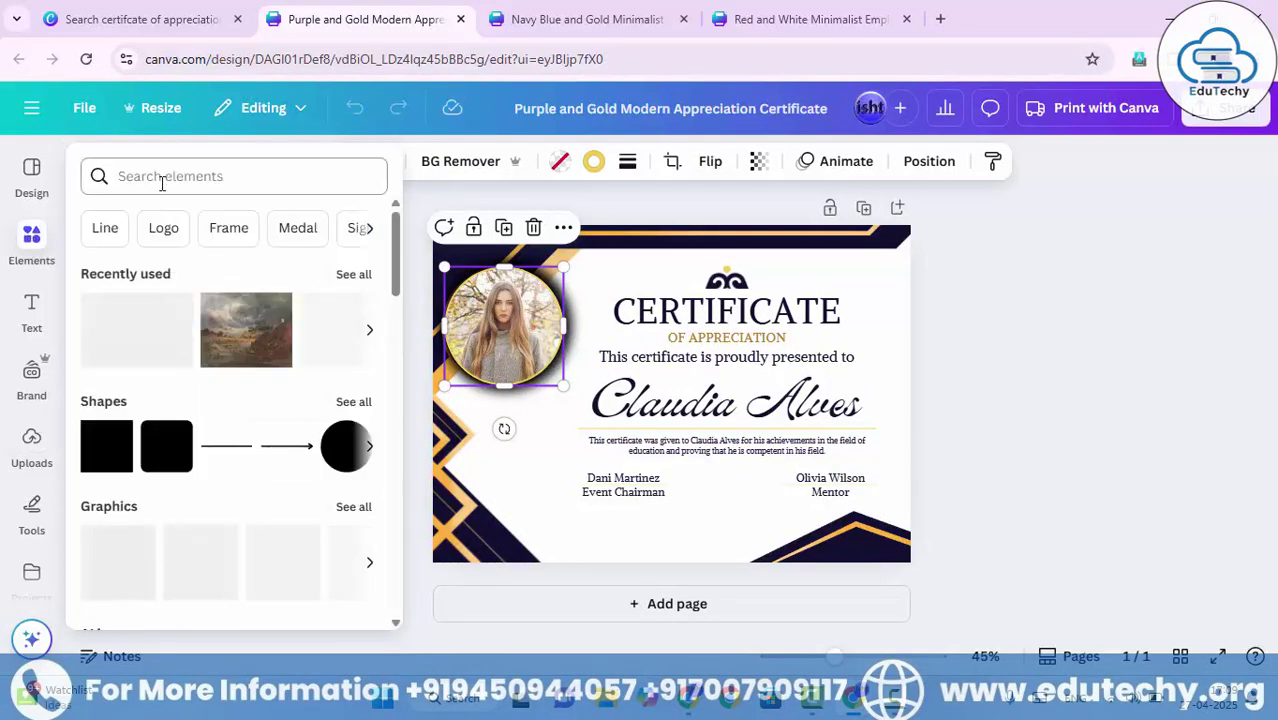
pyautogui.scroll(-3, 250, 295)
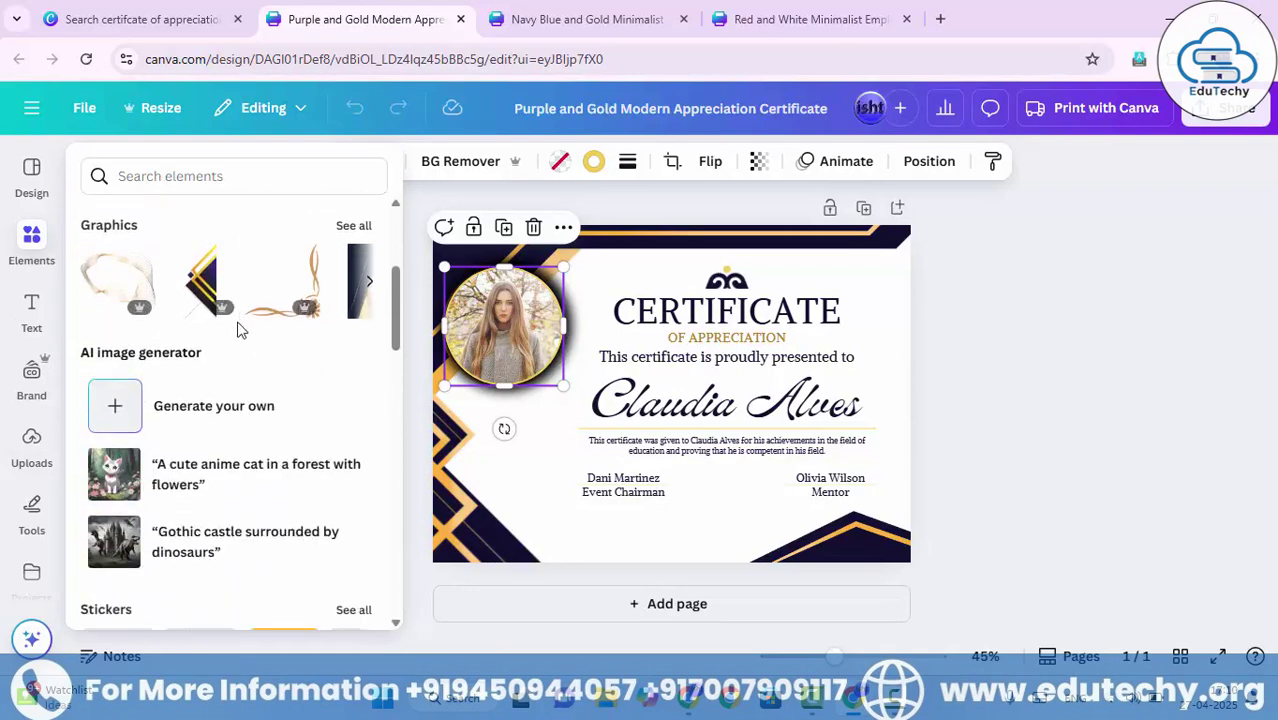
pyautogui.scroll(-4, 238, 325)
pyautogui.scroll(4, 236, 333)
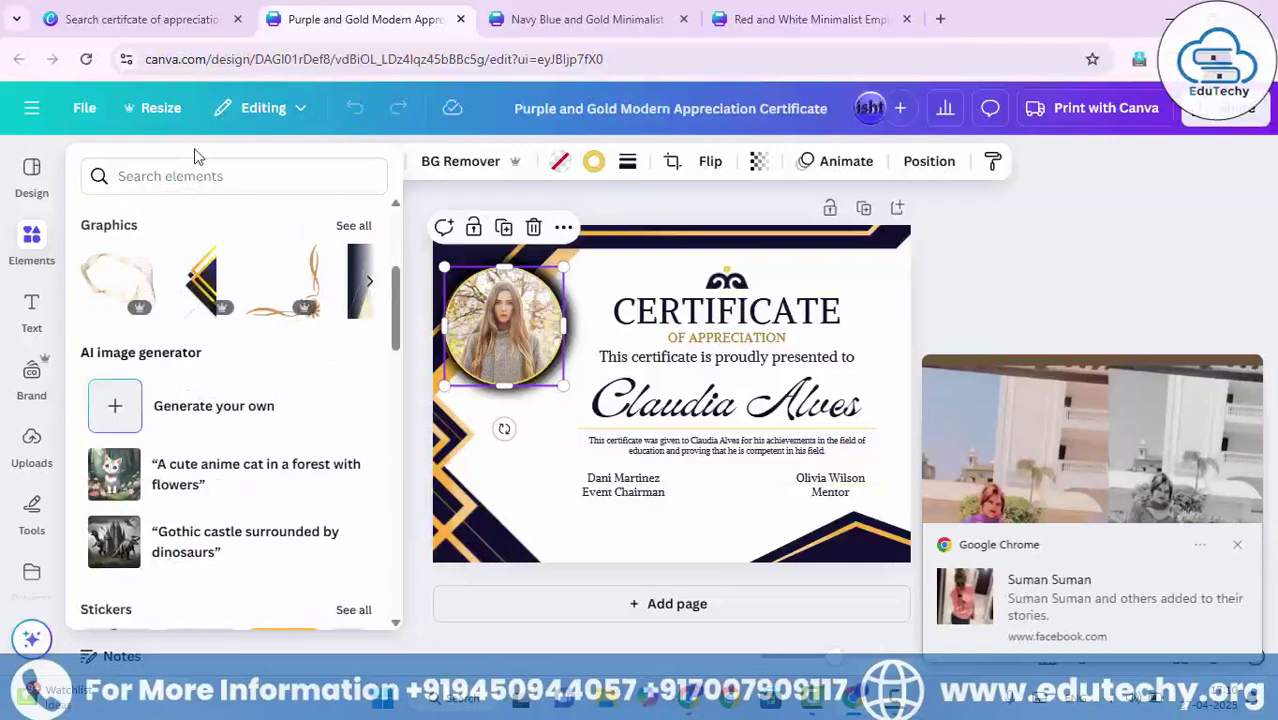
# Deselect the portrait and search the elements library for "student"
pyautogui.press('Escape')
pyautogui.click(33, 250)
pyautogui.click(175, 176)
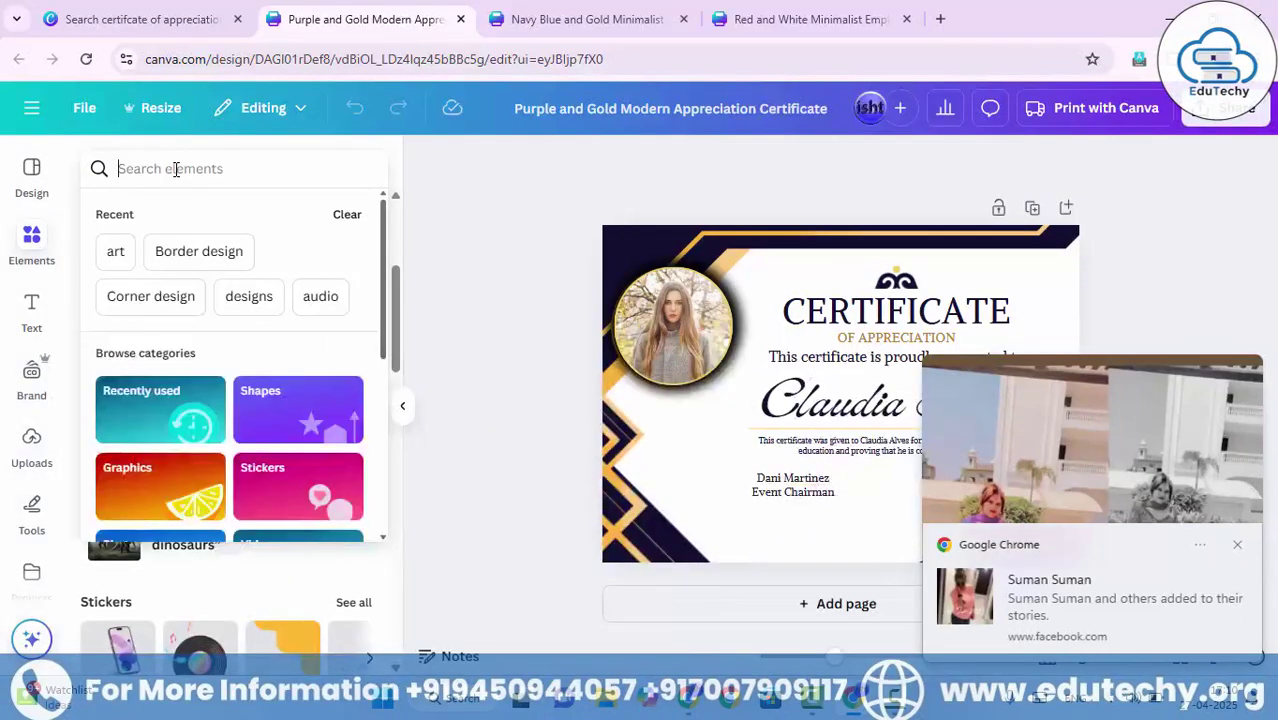
pyautogui.write('student')
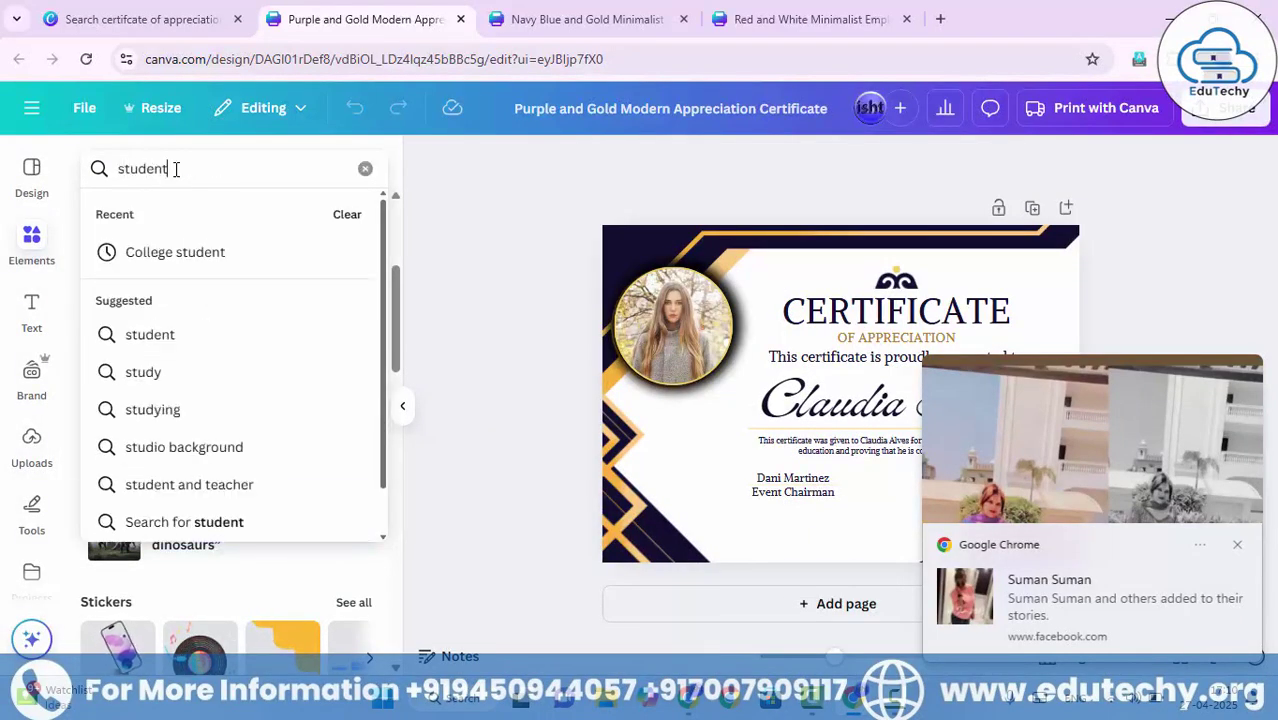
pyautogui.press('Return')
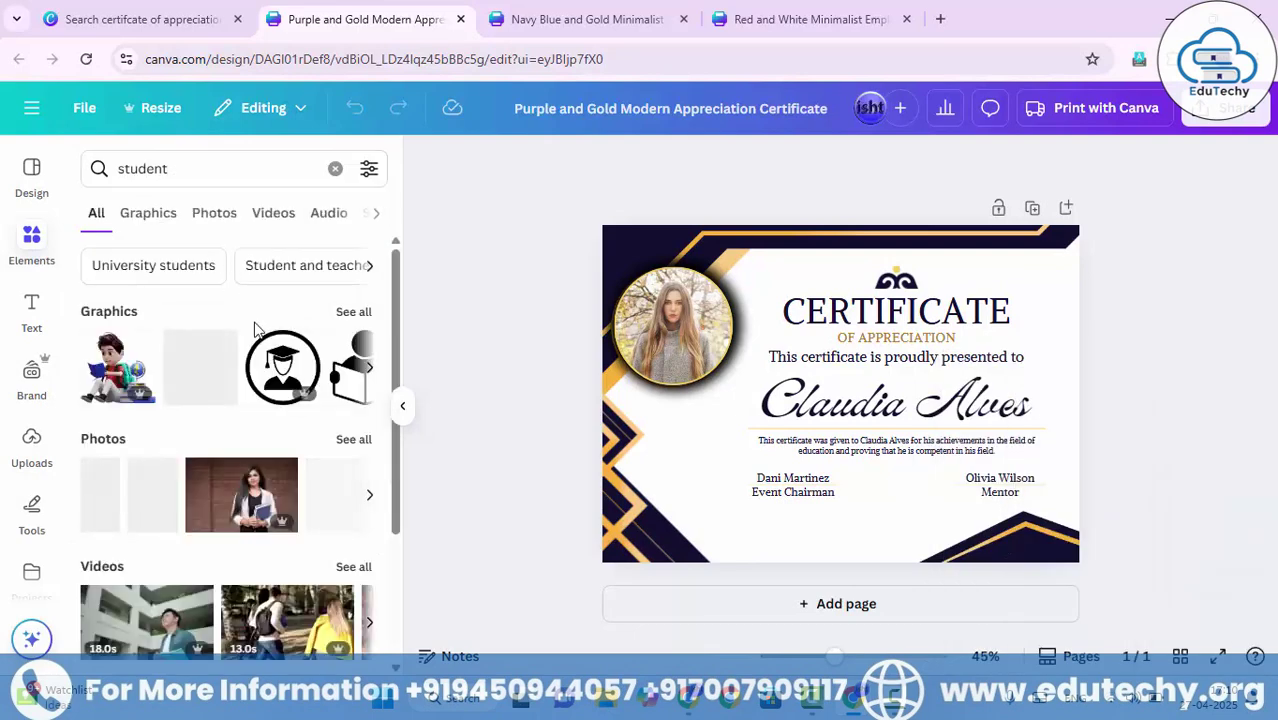
# Replace the certificate's circular portrait with the photo of the woman holding books against a brown wall, keeping its default crop
pyautogui.scroll(-1, 255, 330)
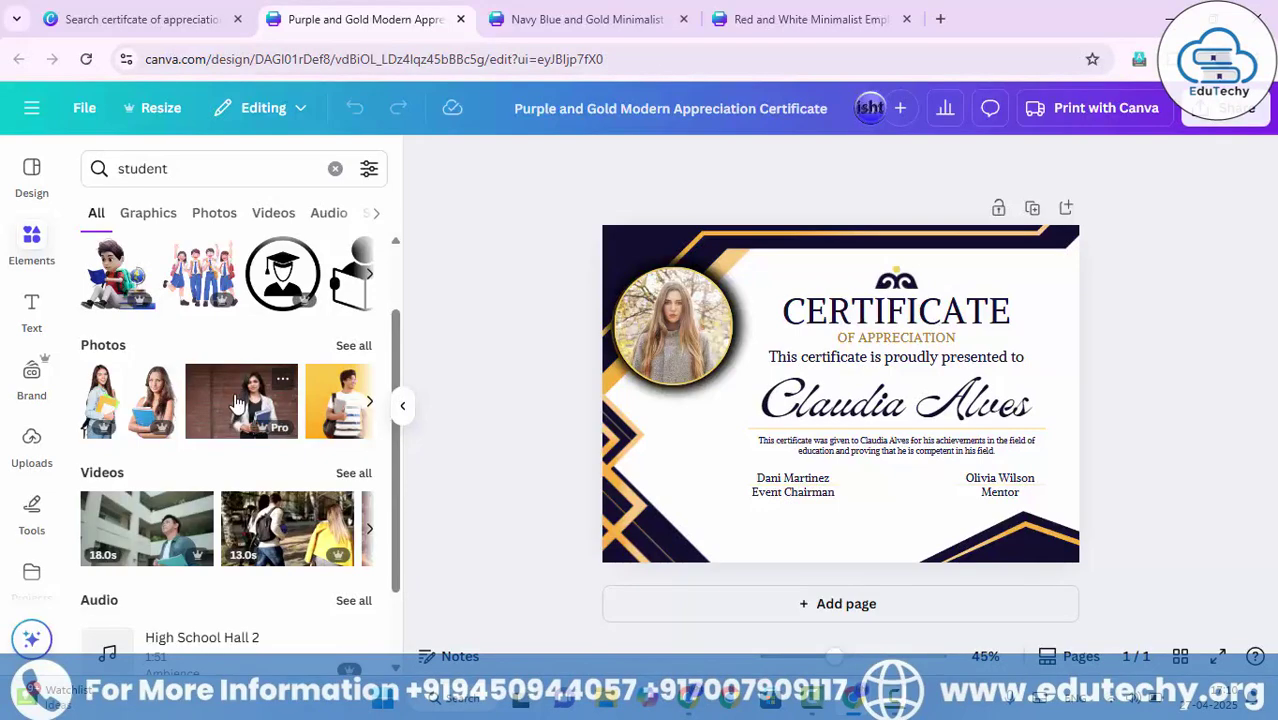
pyautogui.moveTo(237, 401); pyautogui.dragTo(673, 333)
pyautogui.doubleClick(673, 333)
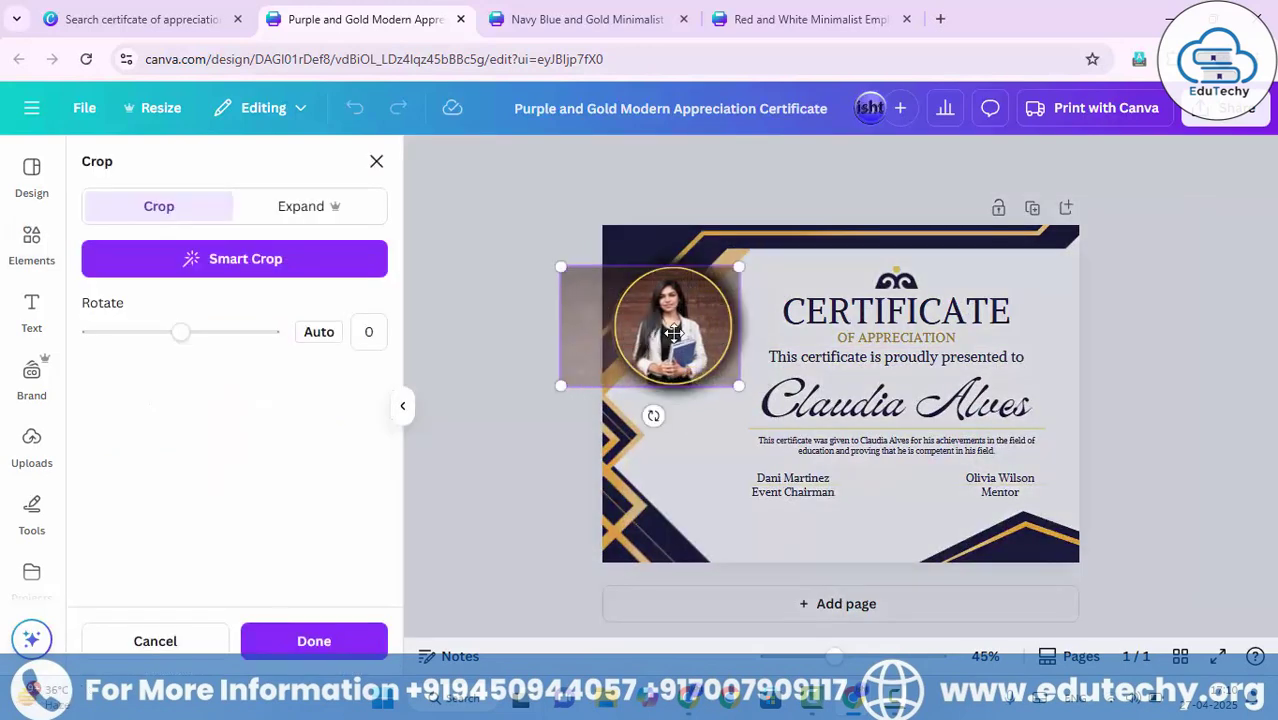
pyautogui.click(1160, 283)
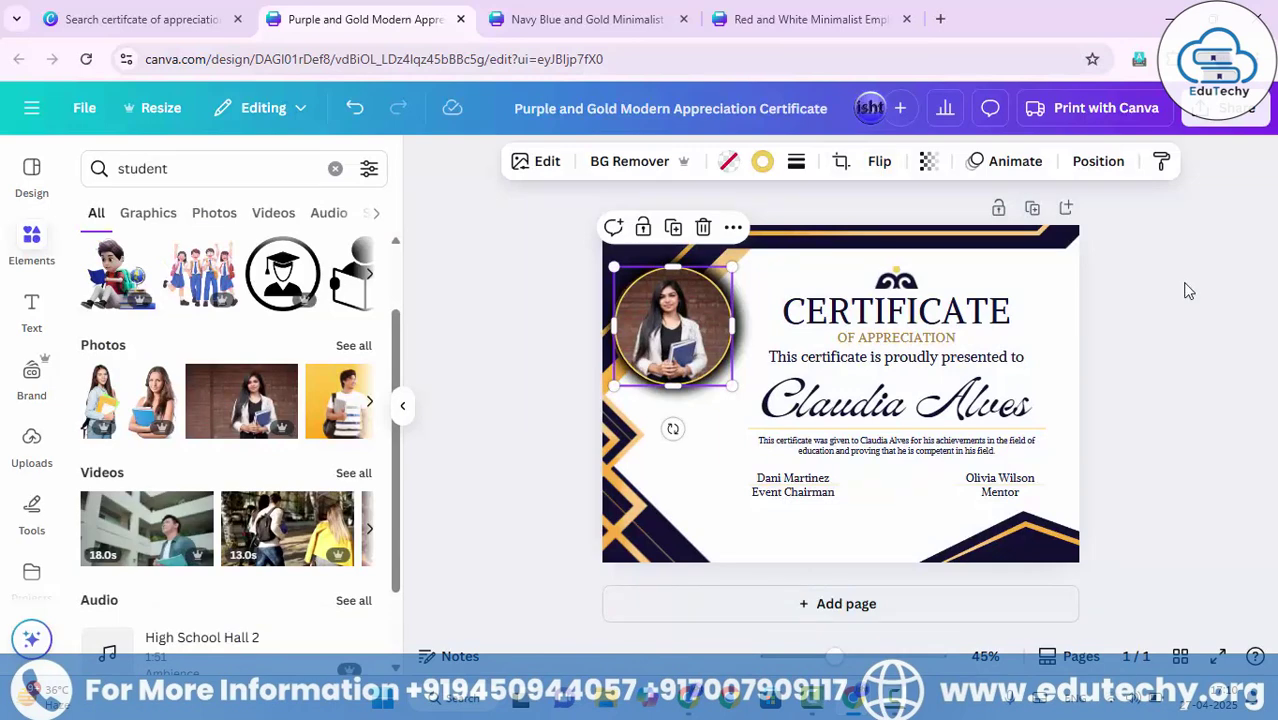
# Duplicate the appreciation certificate page and shift the copy's text block, from the heading to the signatories, to the left
pyautogui.click(1246, 272)
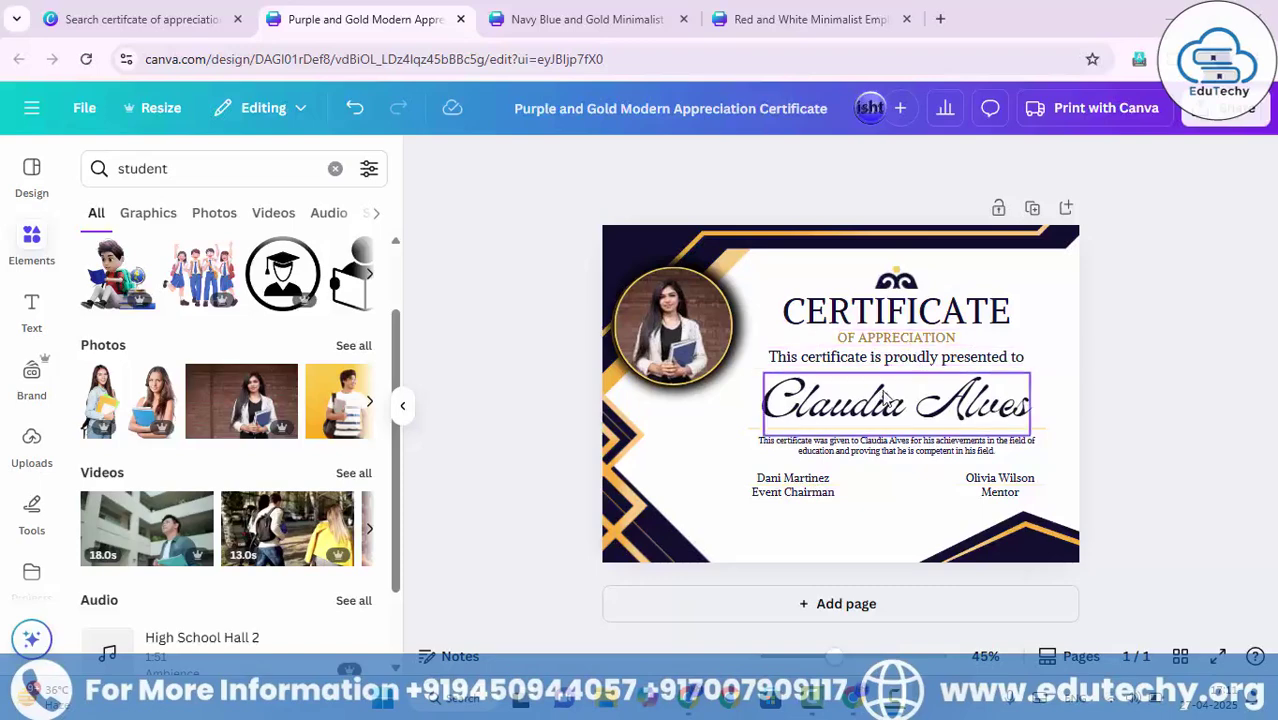
pyautogui.click(1031, 209)
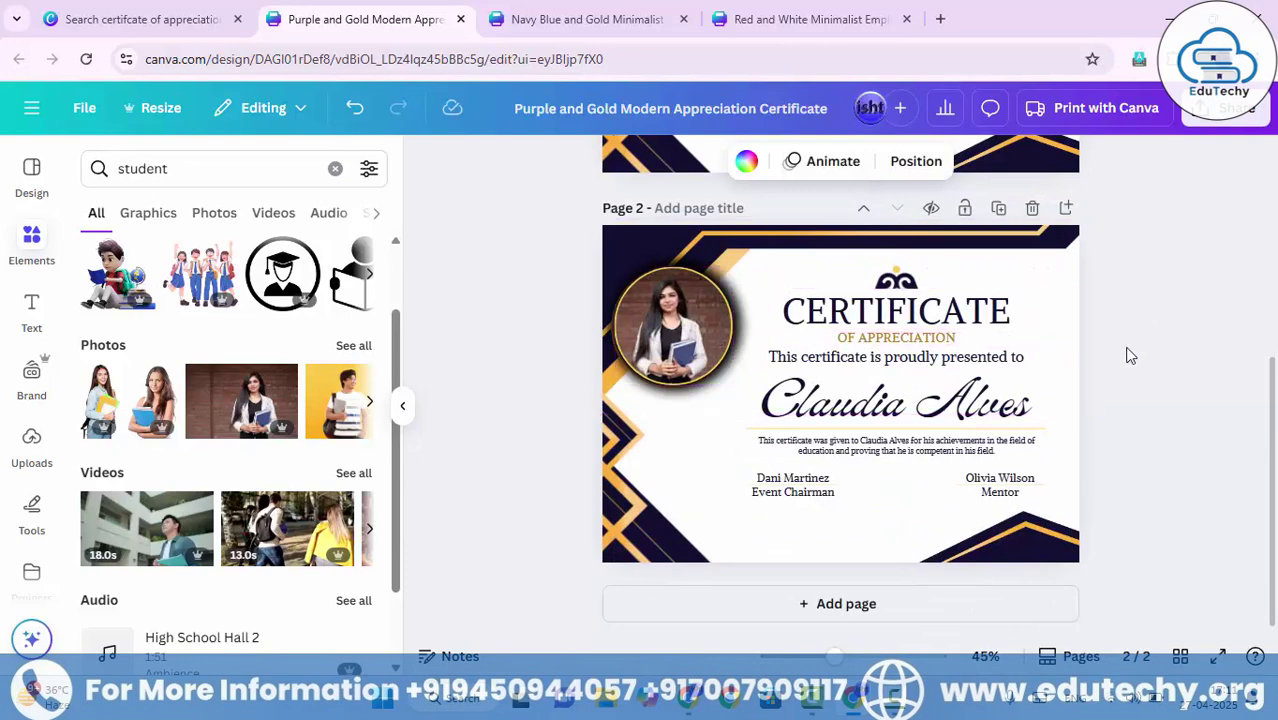
pyautogui.moveTo(1140, 297); pyautogui.dragTo(815, 497)
pyautogui.moveTo(839, 430); pyautogui.dragTo(730, 430)
pyautogui.click(1212, 379)
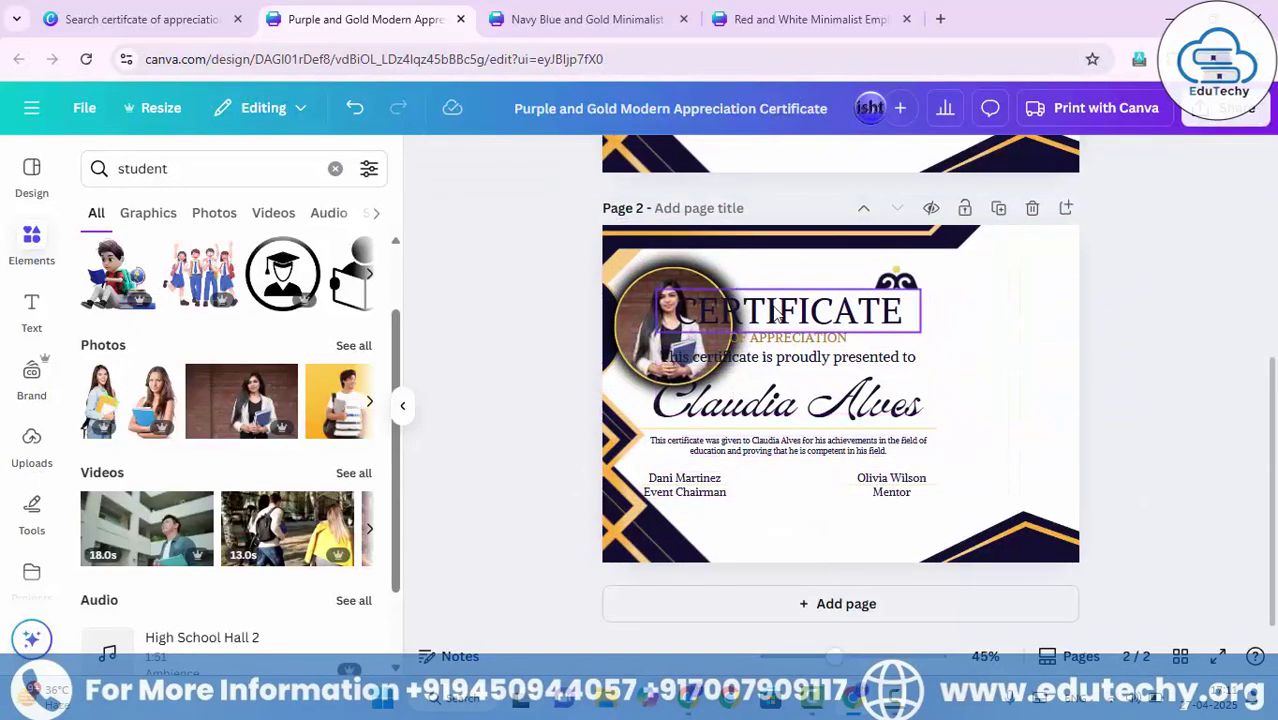
# Move the circular portrait and its shadow ring to the right of the text on page 2 and group them together
pyautogui.moveTo(665, 290); pyautogui.dragTo(978, 270)
pyautogui.moveTo(650, 294); pyautogui.dragTo(962, 276)
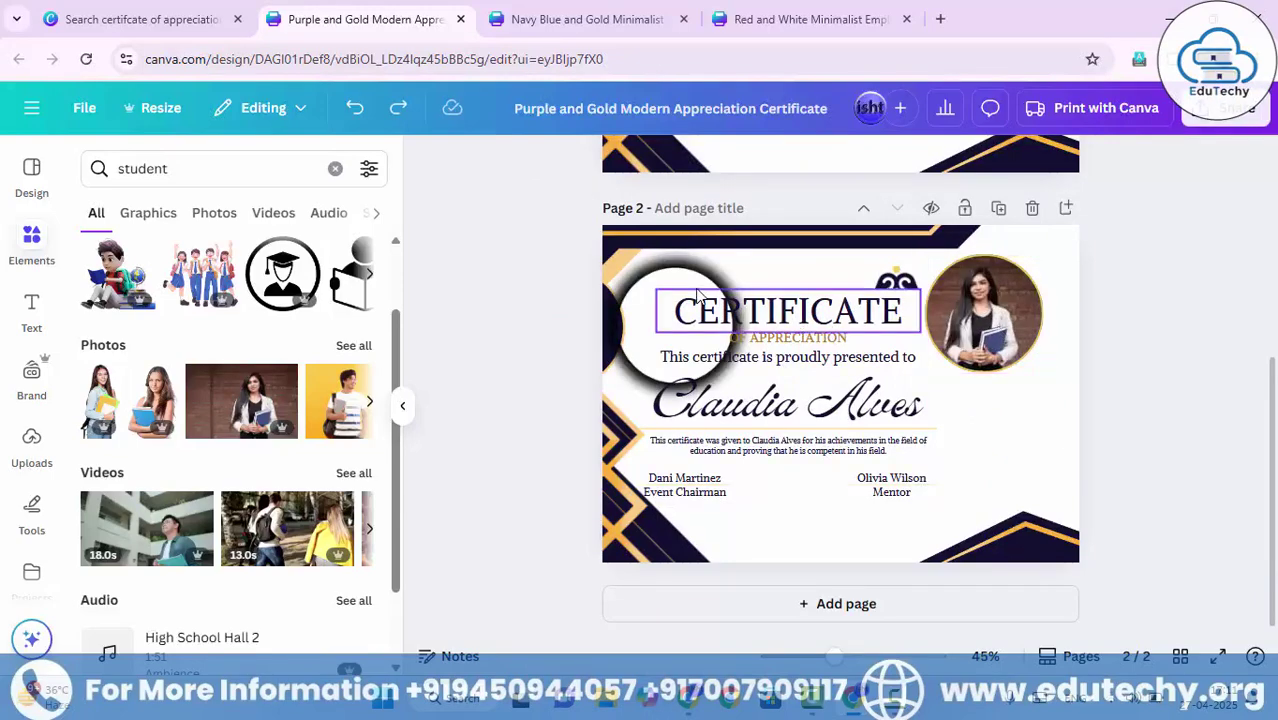
pyautogui.moveTo(654, 274); pyautogui.dragTo(1006, 382)
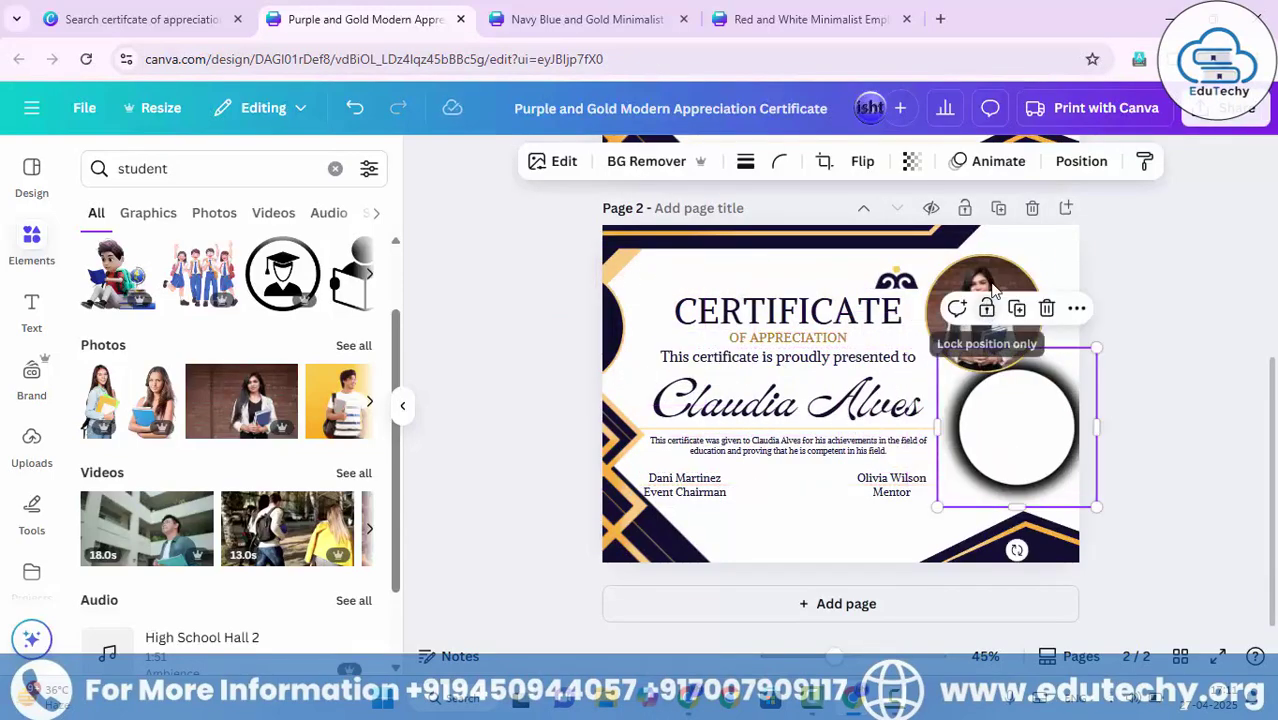
pyautogui.moveTo(995, 290); pyautogui.dragTo(1031, 402)
pyautogui.moveTo(1107, 380); pyautogui.dragTo(990, 292)
pyautogui.click(956, 308)
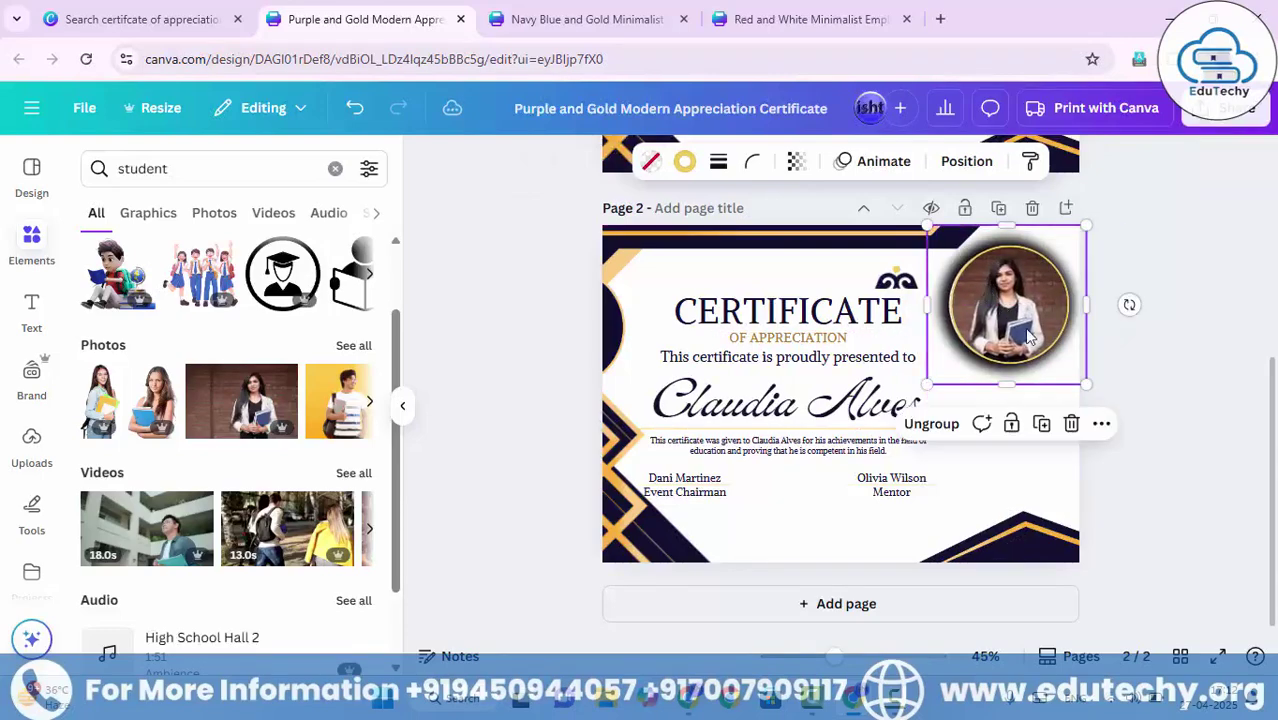
# Shift page 2's top border shape with the dark circle to the right so more of the circle lies on the page
pyautogui.click(732, 242)
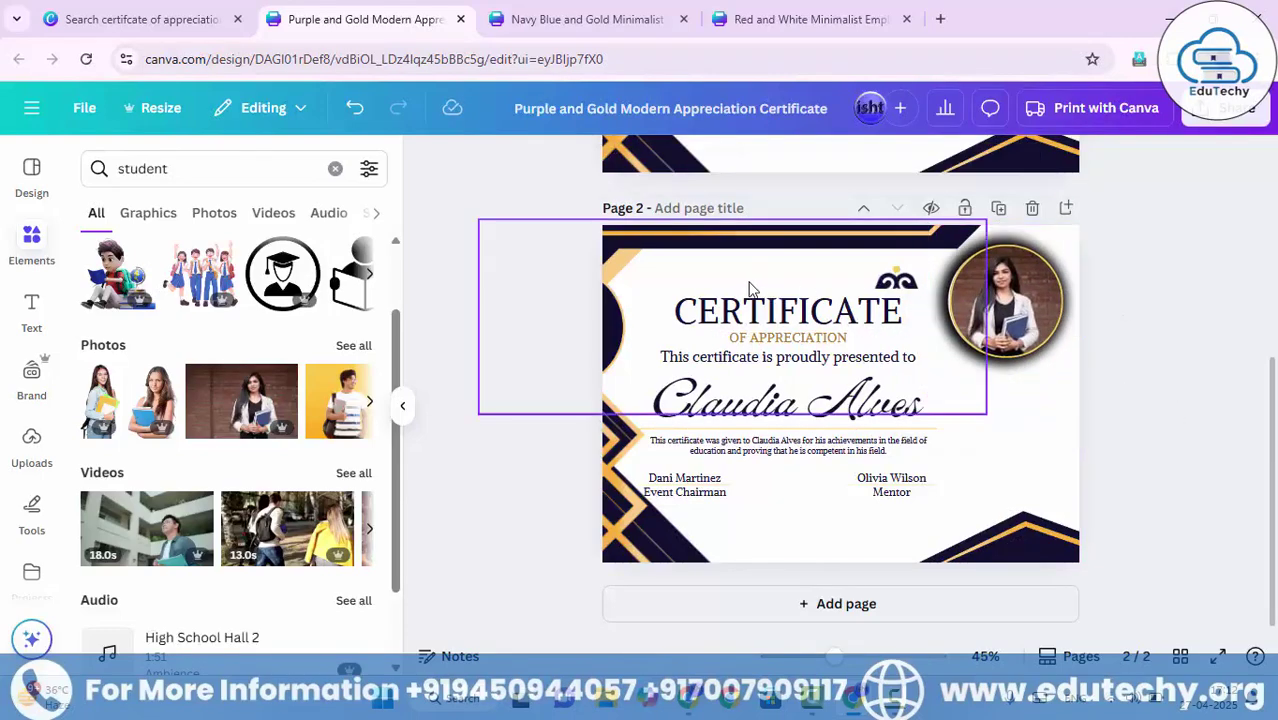
pyautogui.scroll(1, 732, 242)
pyautogui.moveTo(732, 336); pyautogui.dragTo(693, 322)
# Lower the grouped portrait slightly beside the heading on page 2
pyautogui.click(1055, 400)
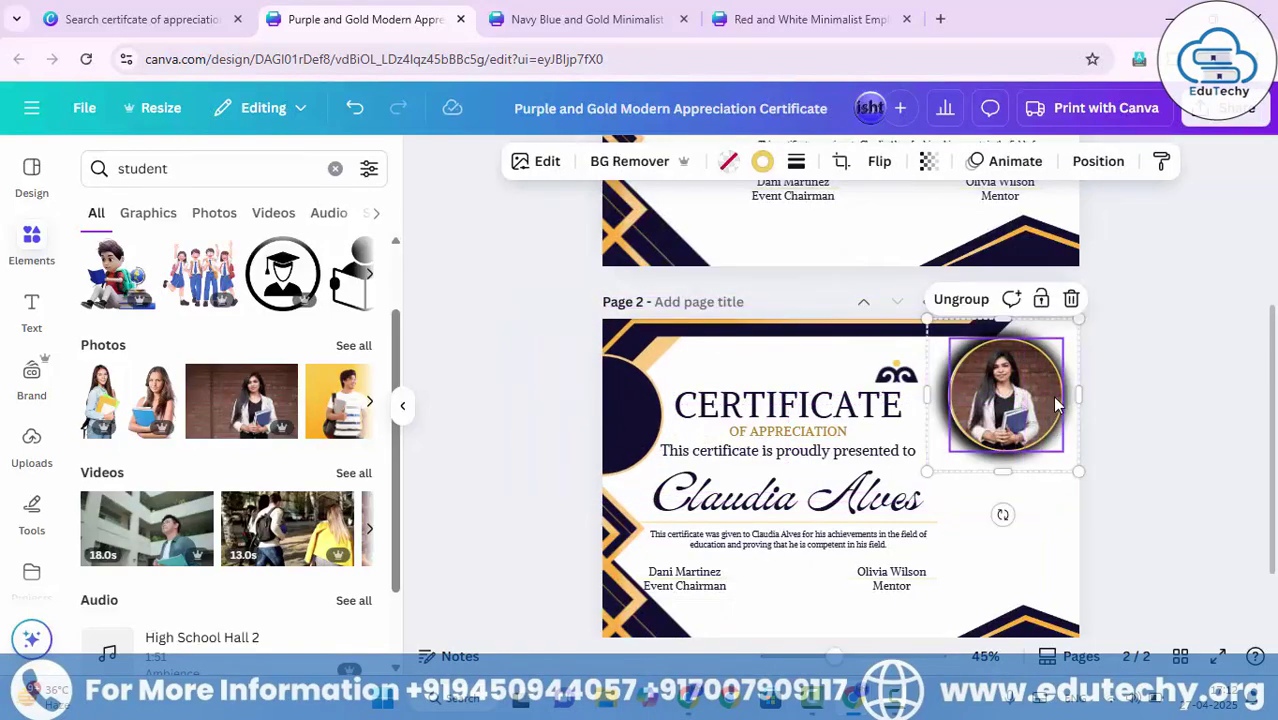
pyautogui.moveTo(1055, 400); pyautogui.dragTo(1066, 437)
pyautogui.scroll(-2, 1066, 437)
pyautogui.scroll(1, 765, 420)
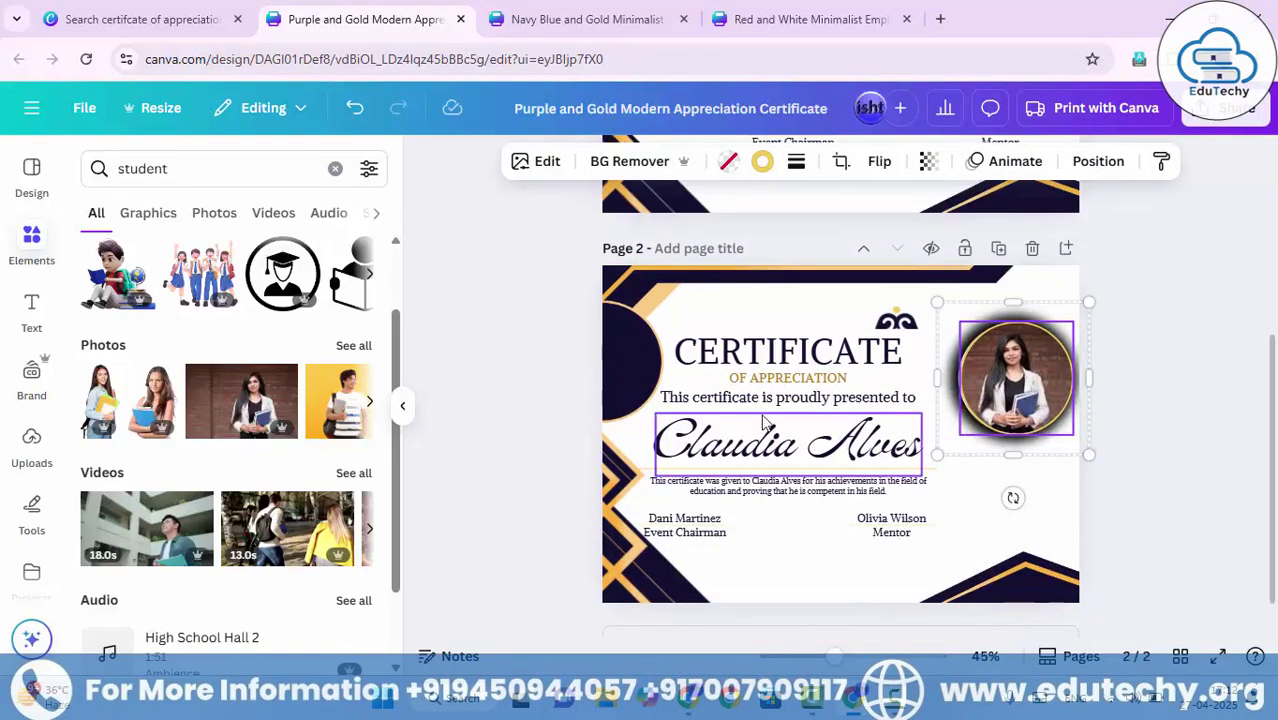
pyautogui.click(1230, 422)
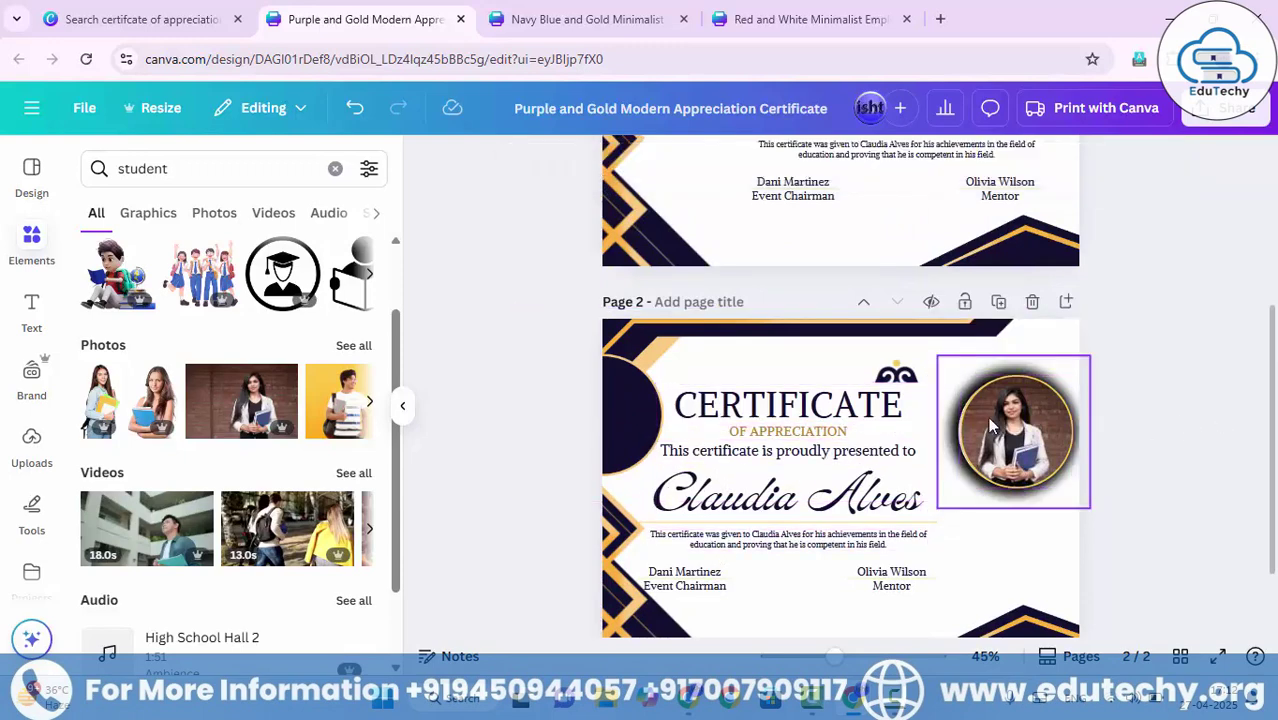
# Move page 2's text block together with the top and lower-left decorative shapes slightly to the right
pyautogui.click(835, 410)
pyautogui.scroll(-1, 925, 528)
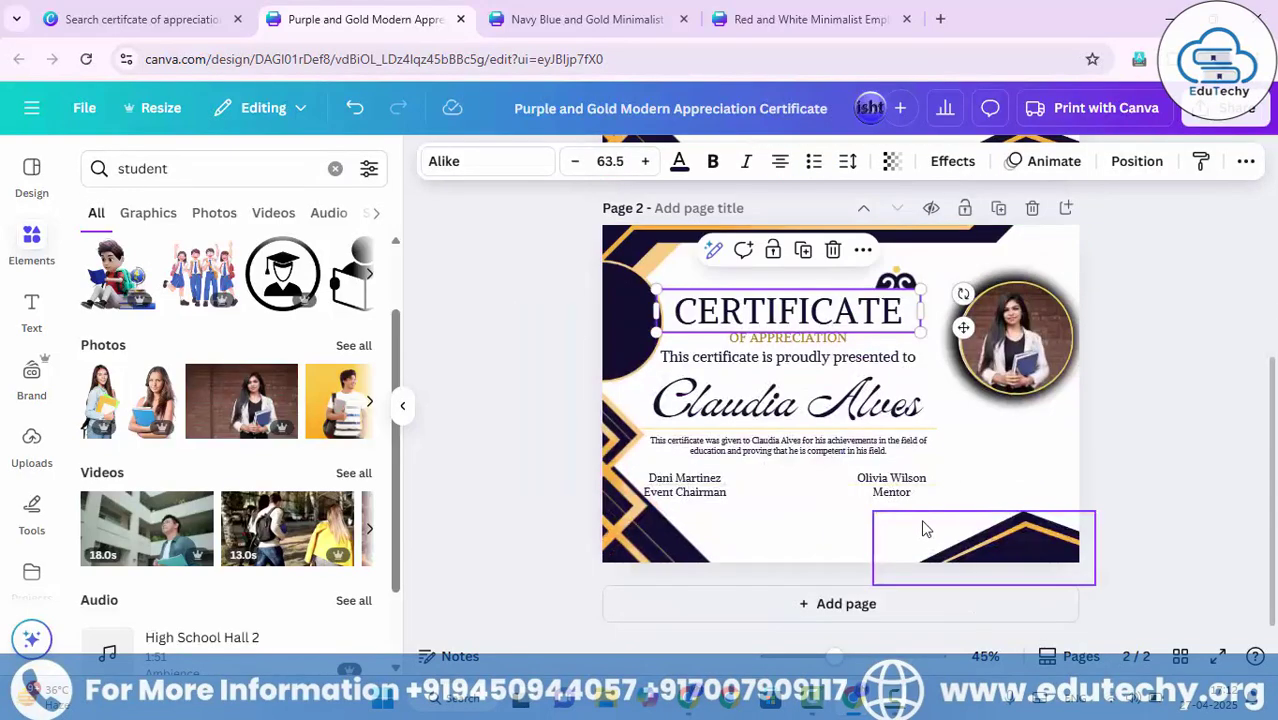
pyautogui.moveTo(926, 505)
pyautogui.mouseDown()
pyautogui.moveTo(710, 345)
pyautogui.moveTo(703, 318)
pyautogui.moveTo(730, 316)
pyautogui.mouseUp()
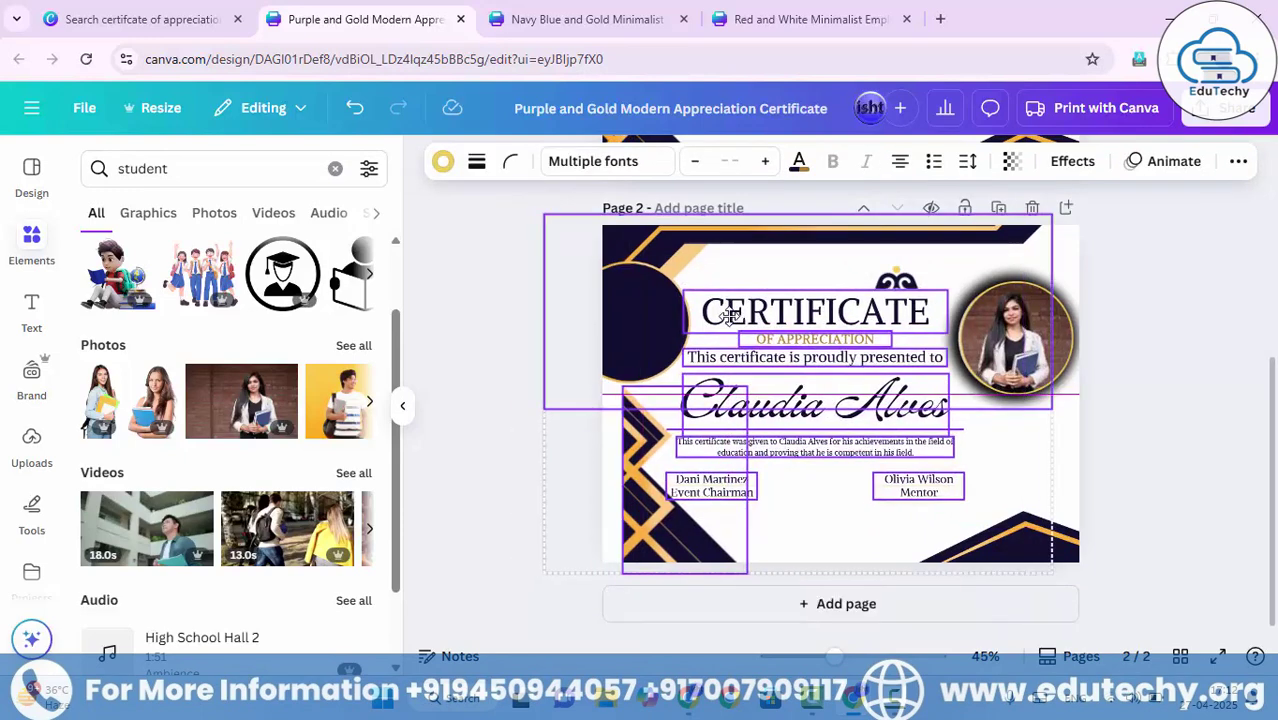
pyautogui.click(1131, 342)
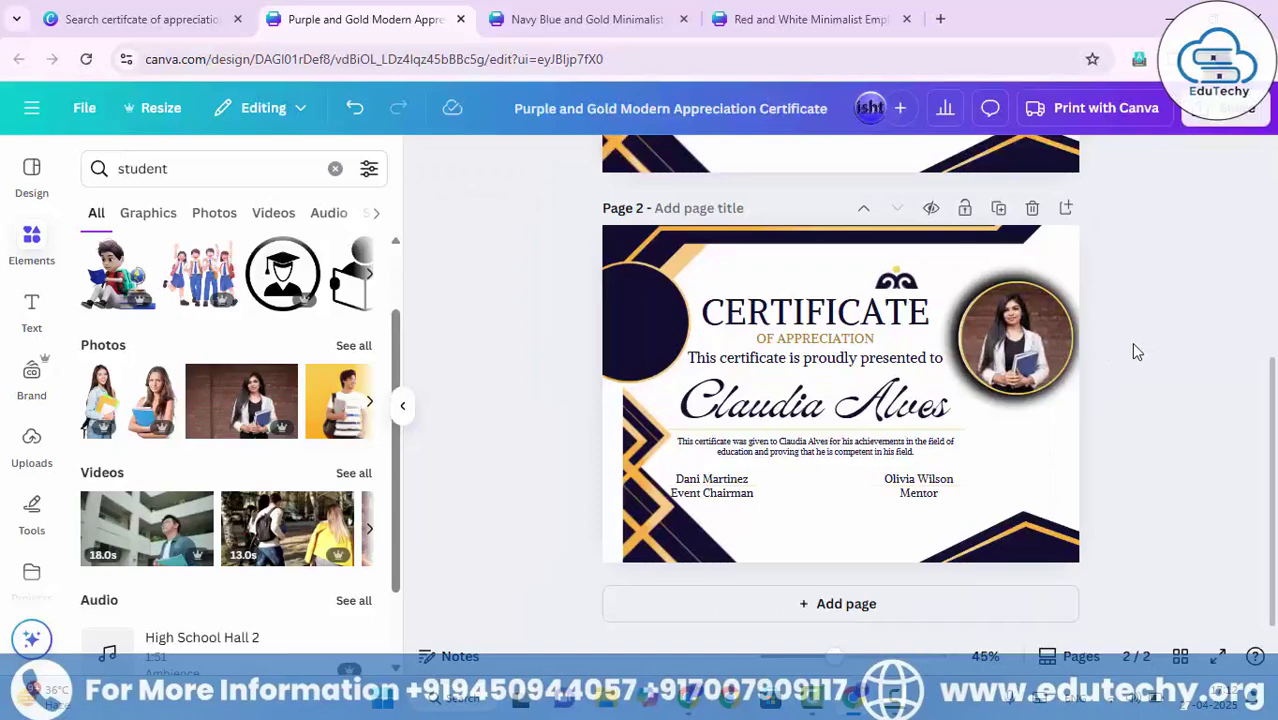
# Nudge page 2's portrait group up and to the right, and scale it down slightly to fit inside the page
pyautogui.moveTo(1035, 358); pyautogui.dragTo(1046, 353)
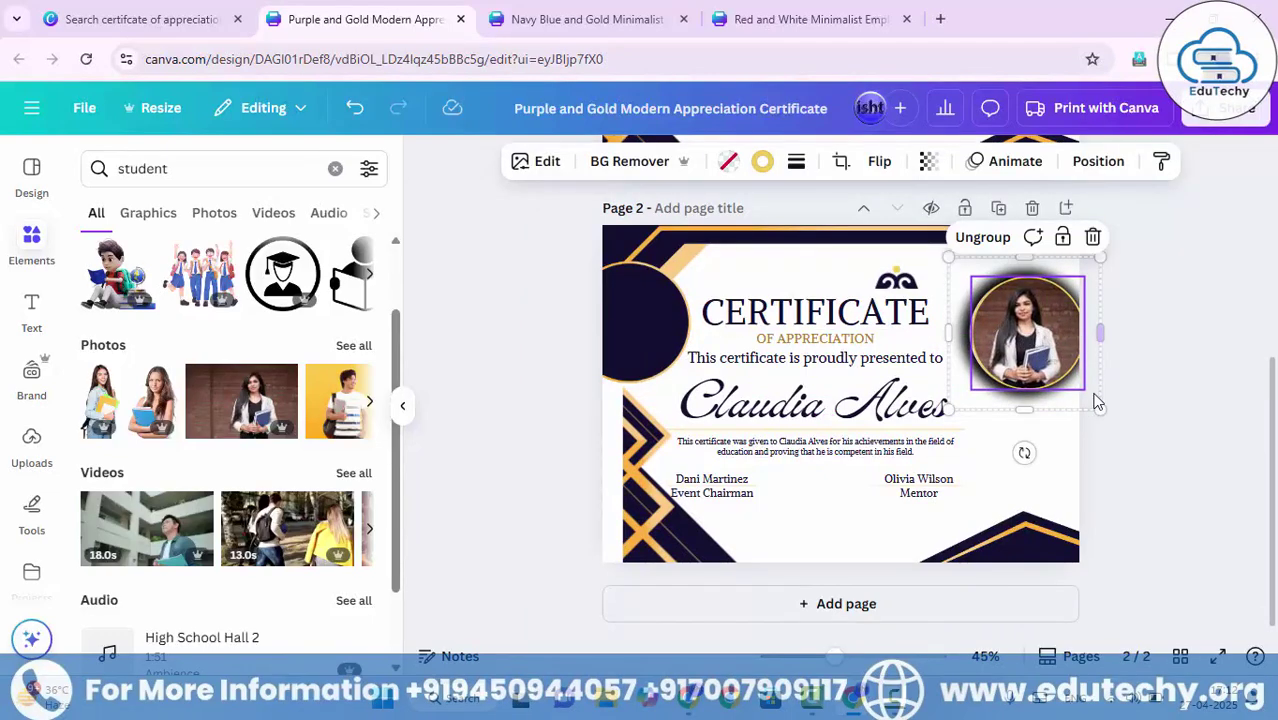
pyautogui.moveTo(1099, 407); pyautogui.dragTo(1078, 391)
pyautogui.click(1167, 328)
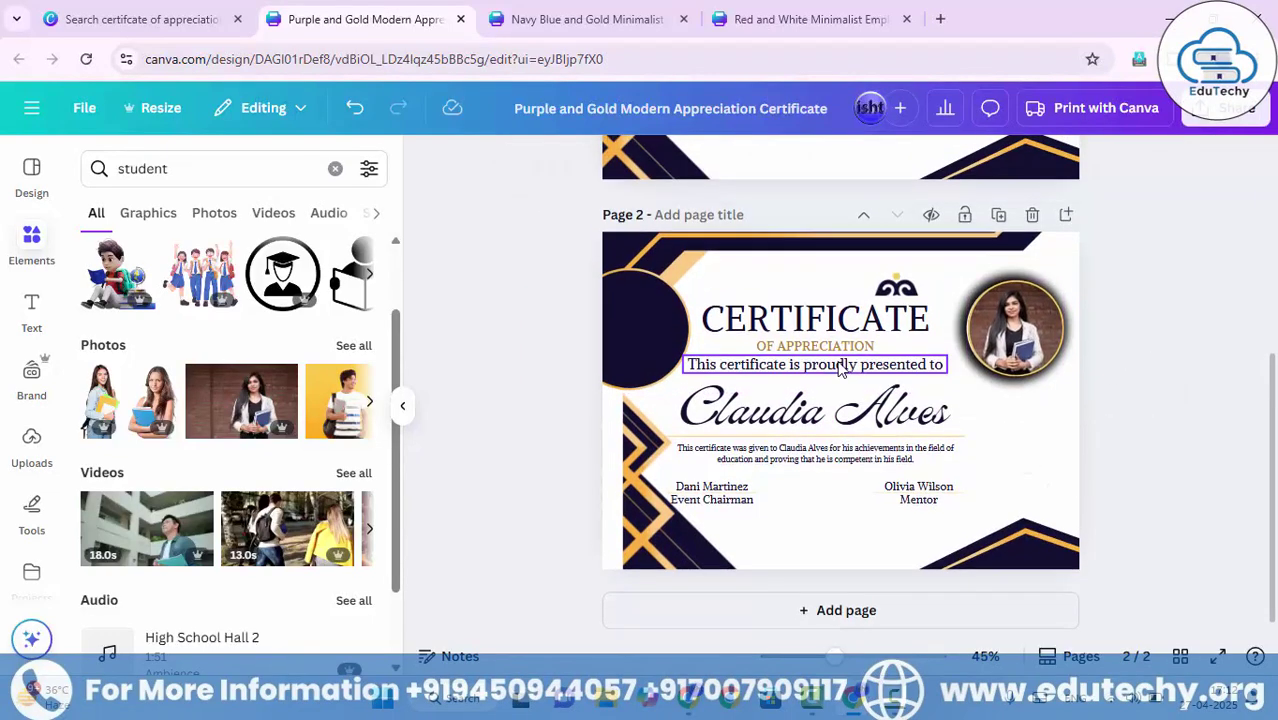
# Compare the original certificate on page 1 with the rearranged layout on page 2
pyautogui.scroll(3, 838, 371)
pyautogui.scroll(3, 838, 371)
pyautogui.scroll(-5, 838, 371)
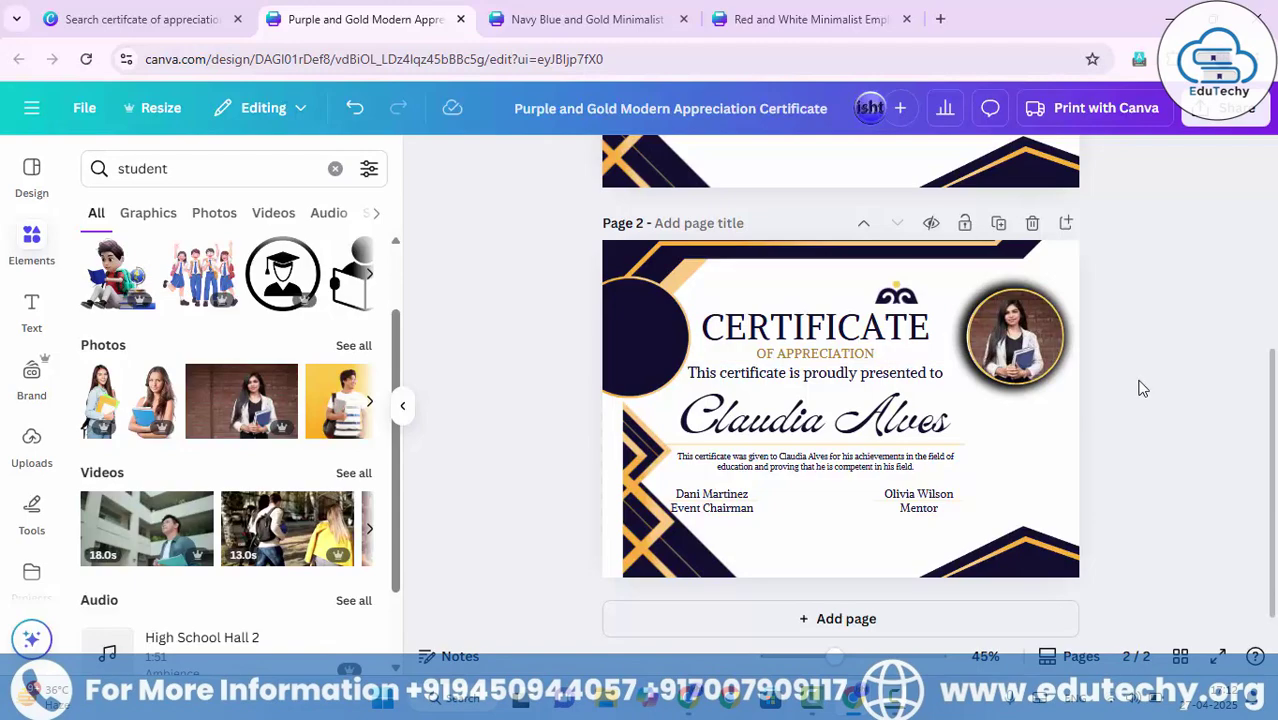
pyautogui.scroll(4, 1130, 388)
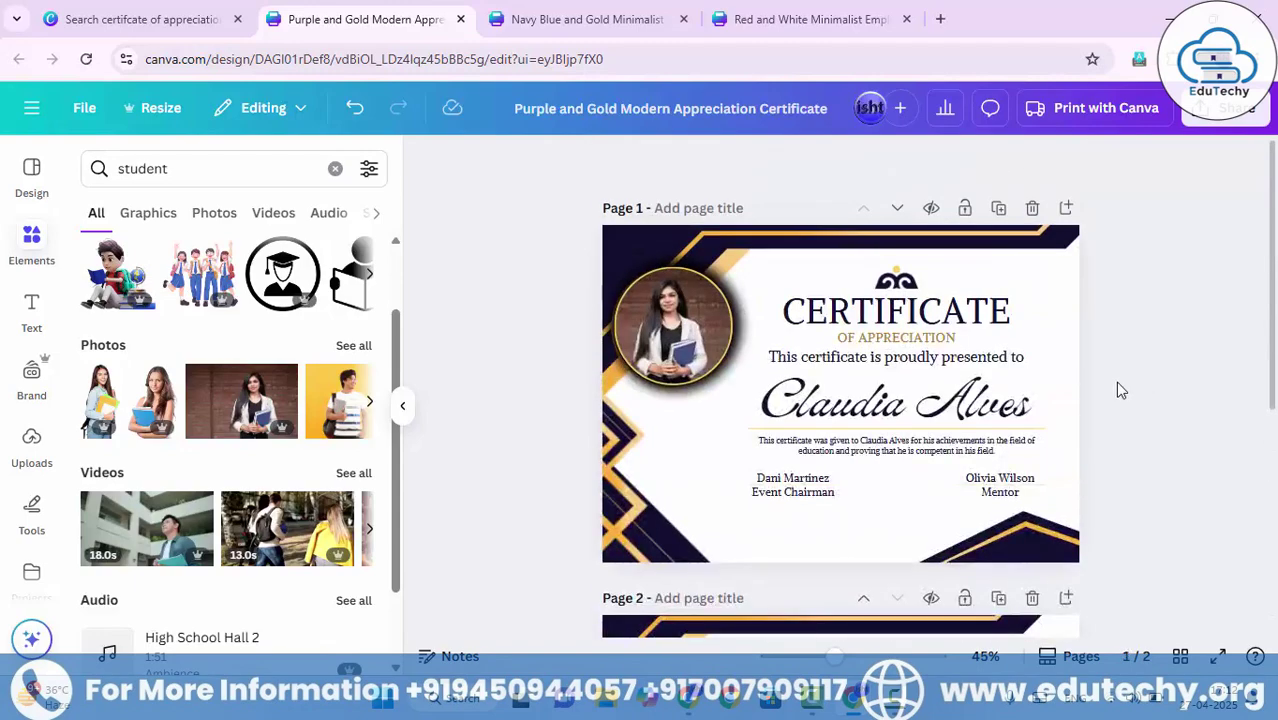
pyautogui.scroll(-4, 1115, 381)
pyautogui.scroll(2, 900, 460)
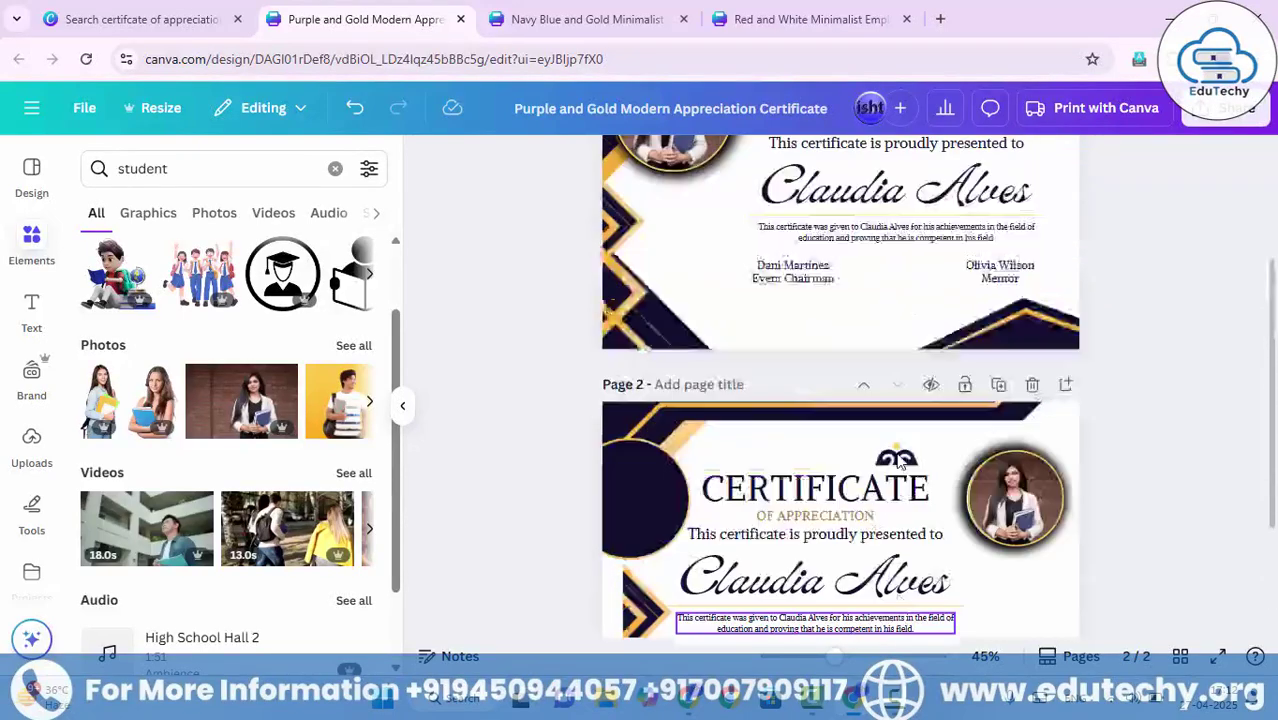
pyautogui.scroll(3, 897, 461)
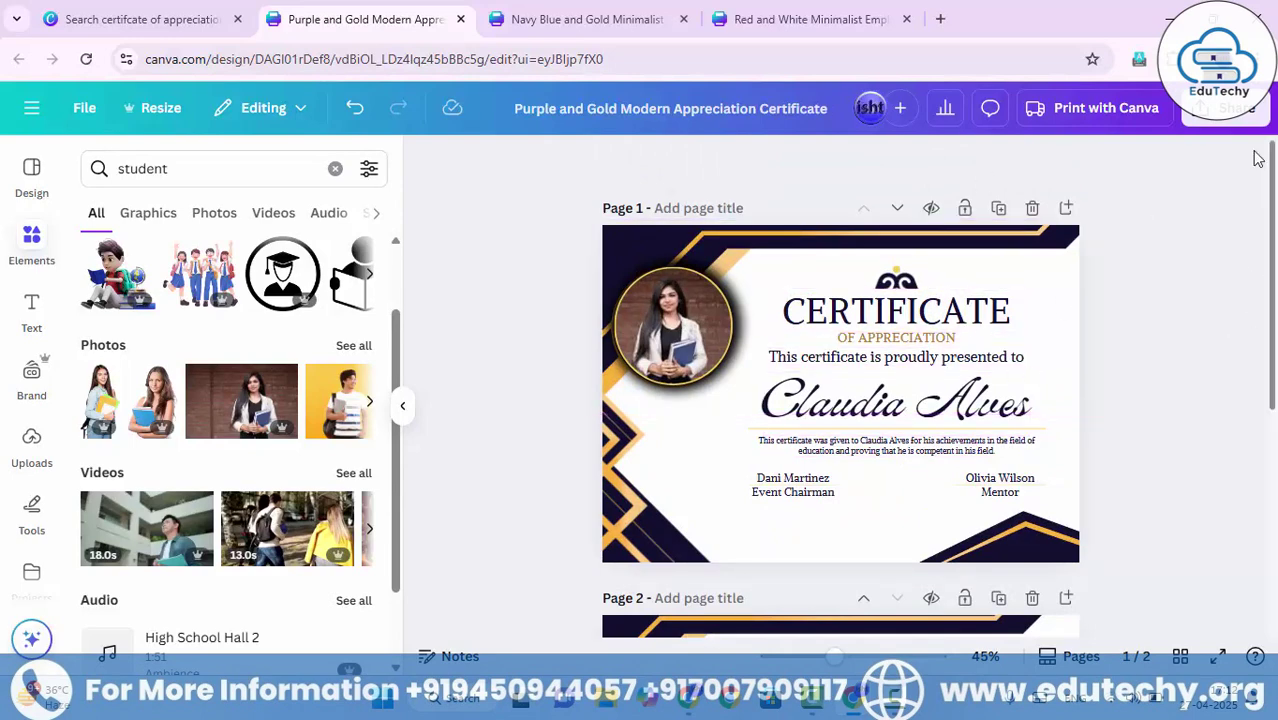
# Download both pages as PDF Standard and save them in Downloads as "Purple and Gold Modern Appreciation Certificate.pdf"
pyautogui.click(1225, 108)
pyautogui.scroll(-2, 1020, 440)
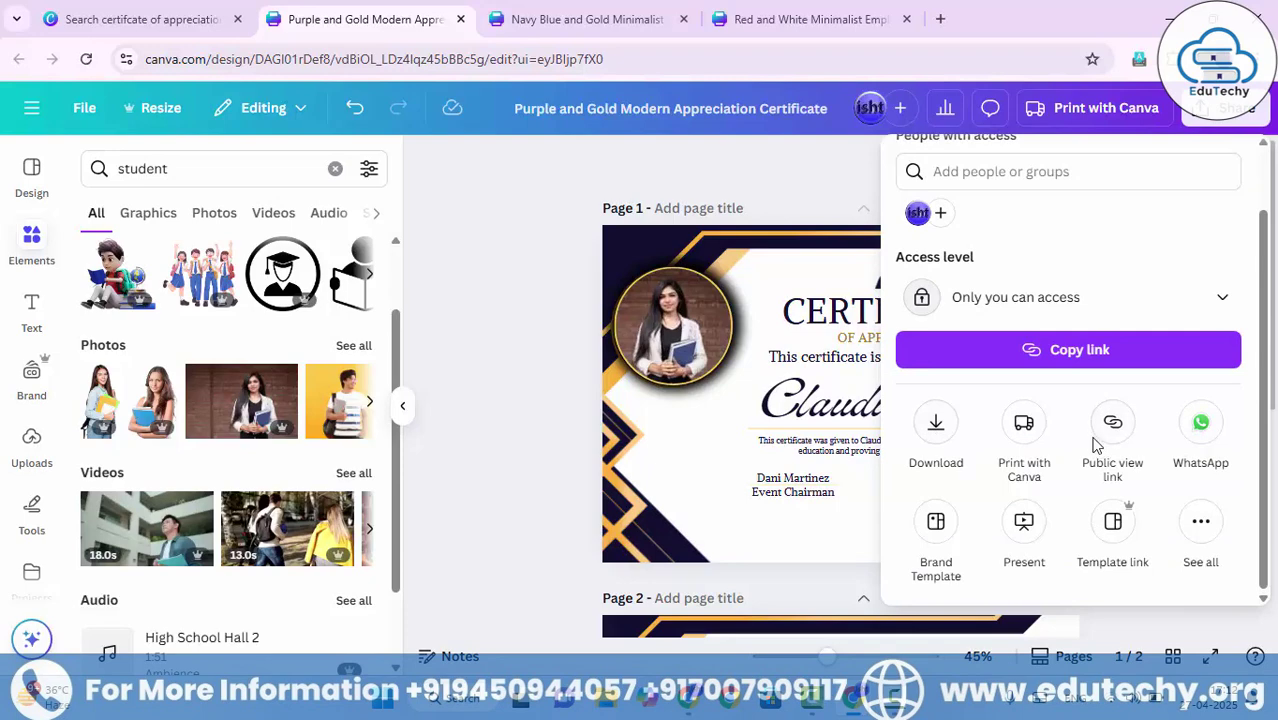
pyautogui.click(937, 428)
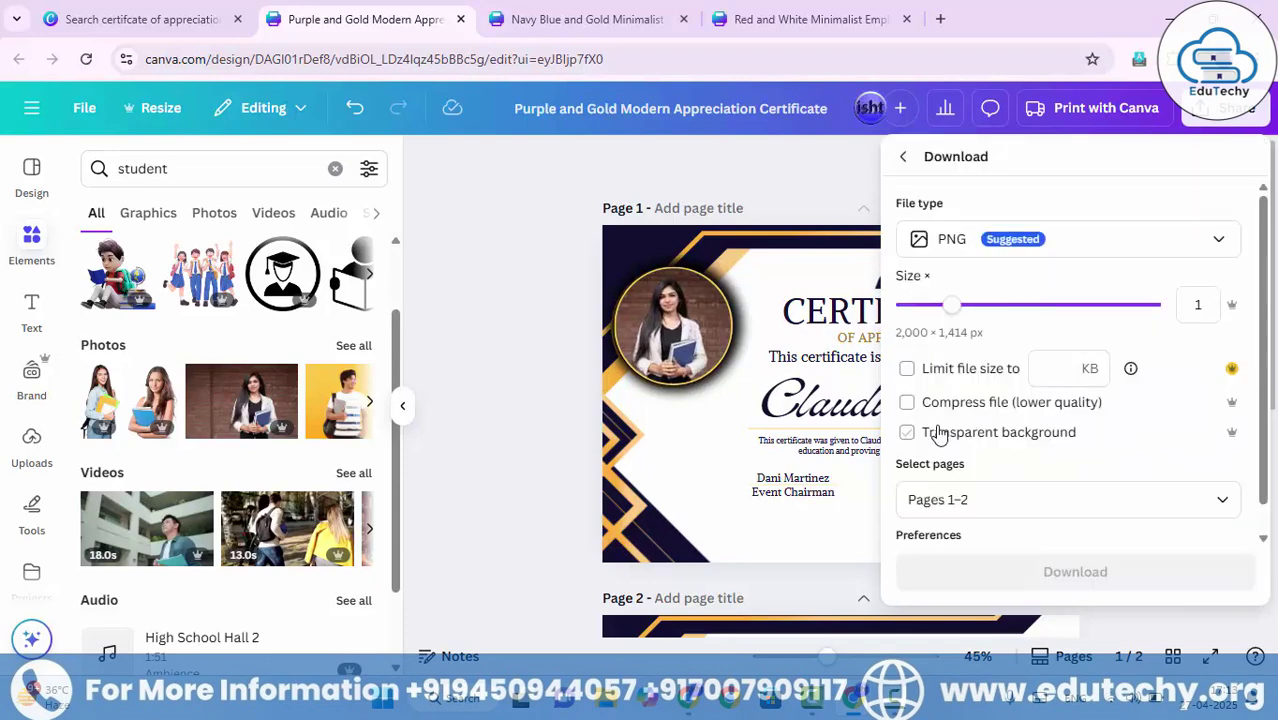
pyautogui.click(1034, 248)
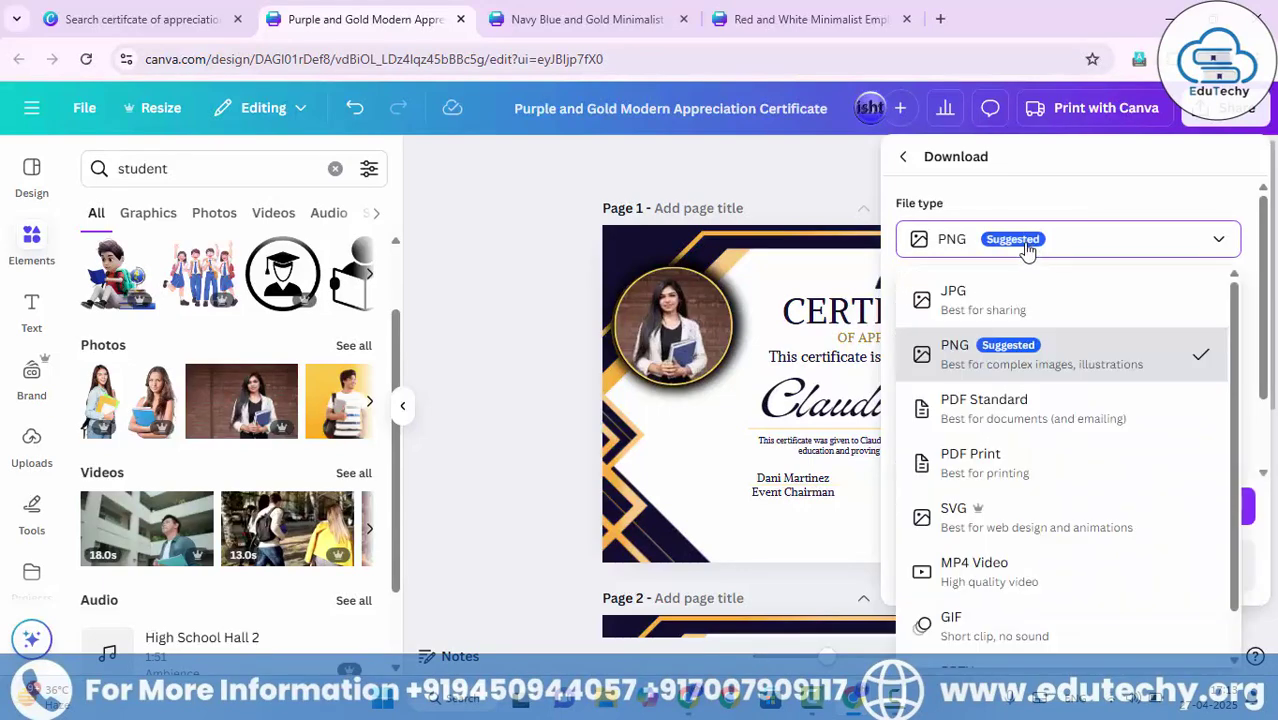
pyautogui.click(973, 404)
pyautogui.click(954, 480)
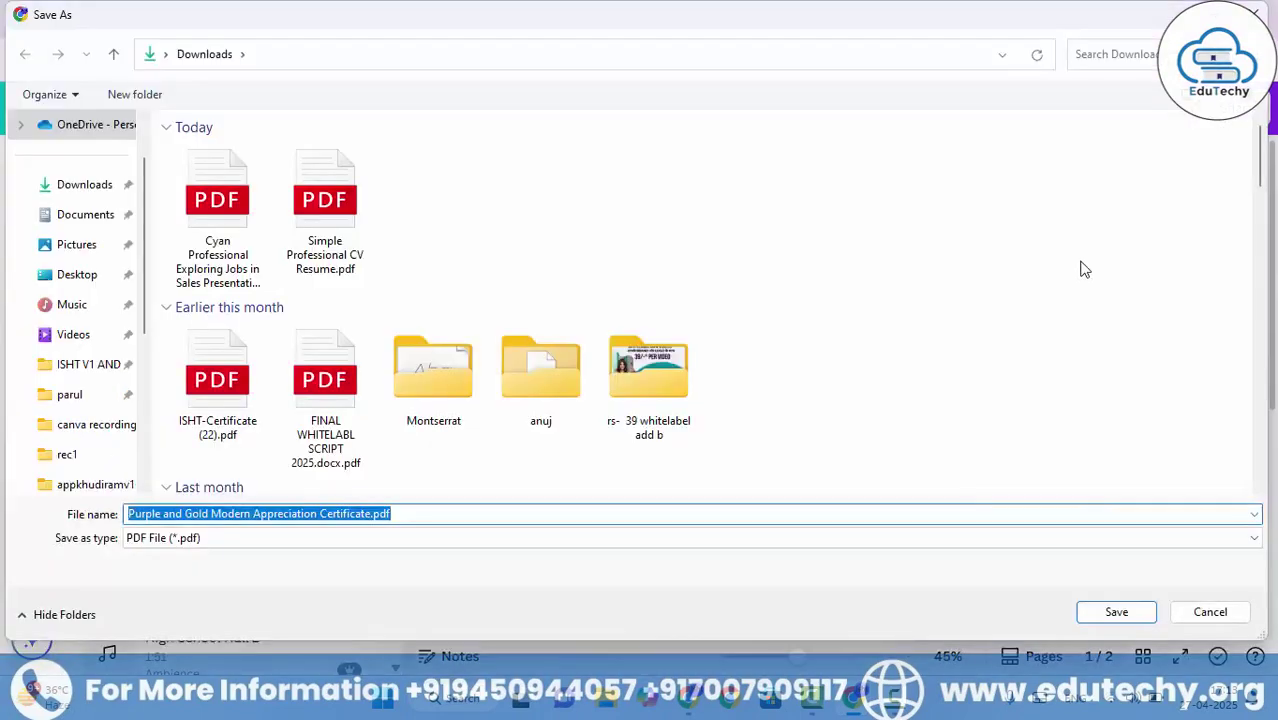
pyautogui.click(1116, 611)
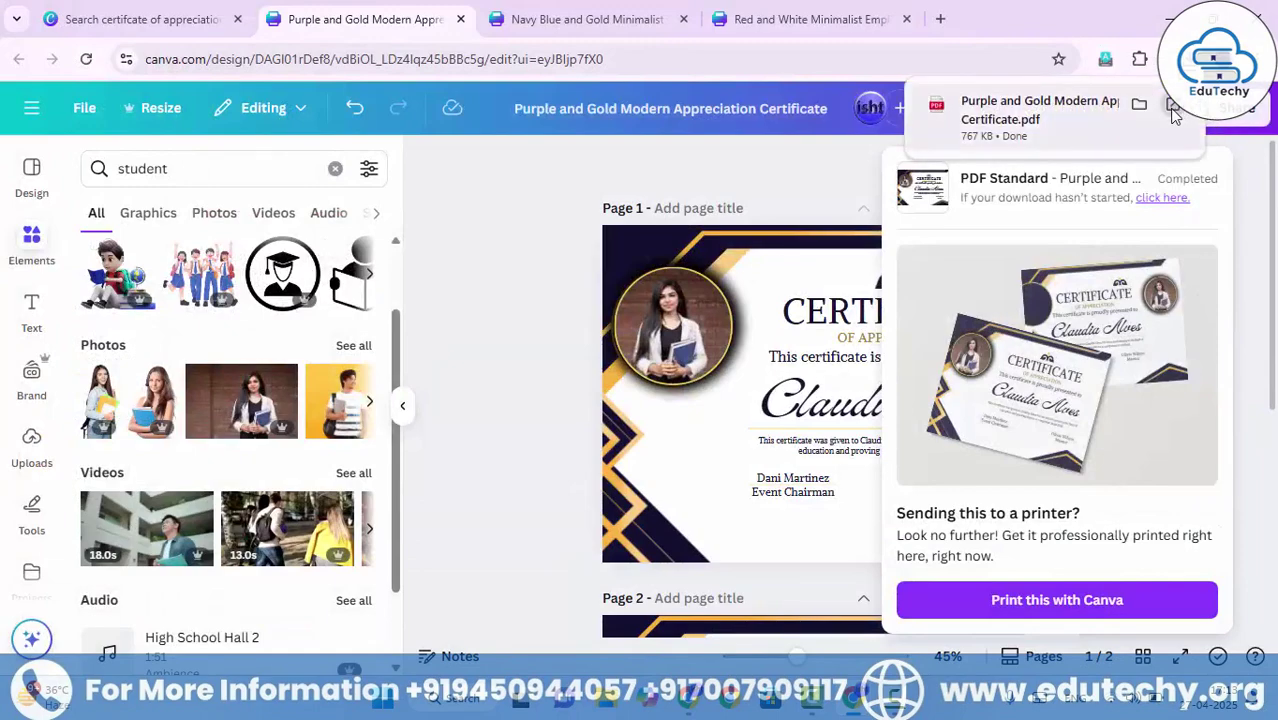
# Open the downloaded certificate PDF and examine its pages
pyautogui.click(1172, 110)
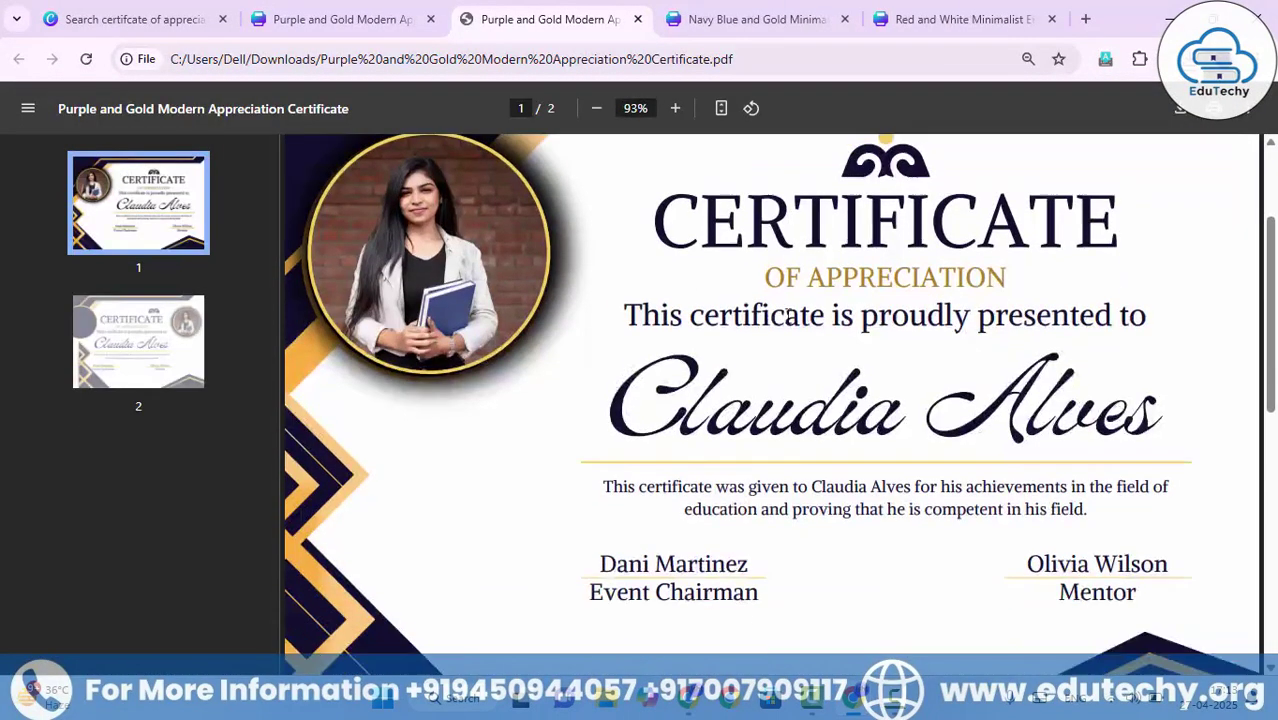
pyautogui.scroll(-7, 787, 337)
pyautogui.scroll(6, 787, 337)
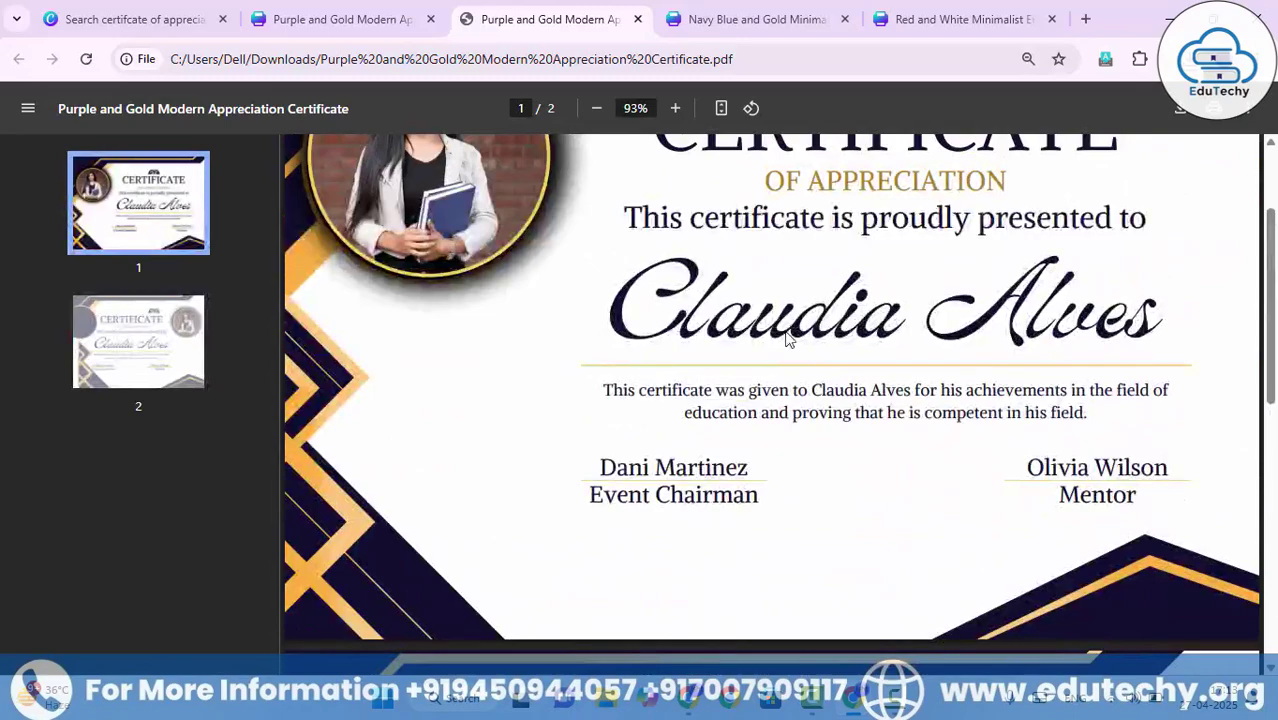
pyautogui.scroll(2, 787, 337)
pyautogui.scroll(-4, 787, 337)
pyautogui.scroll(4, 787, 337)
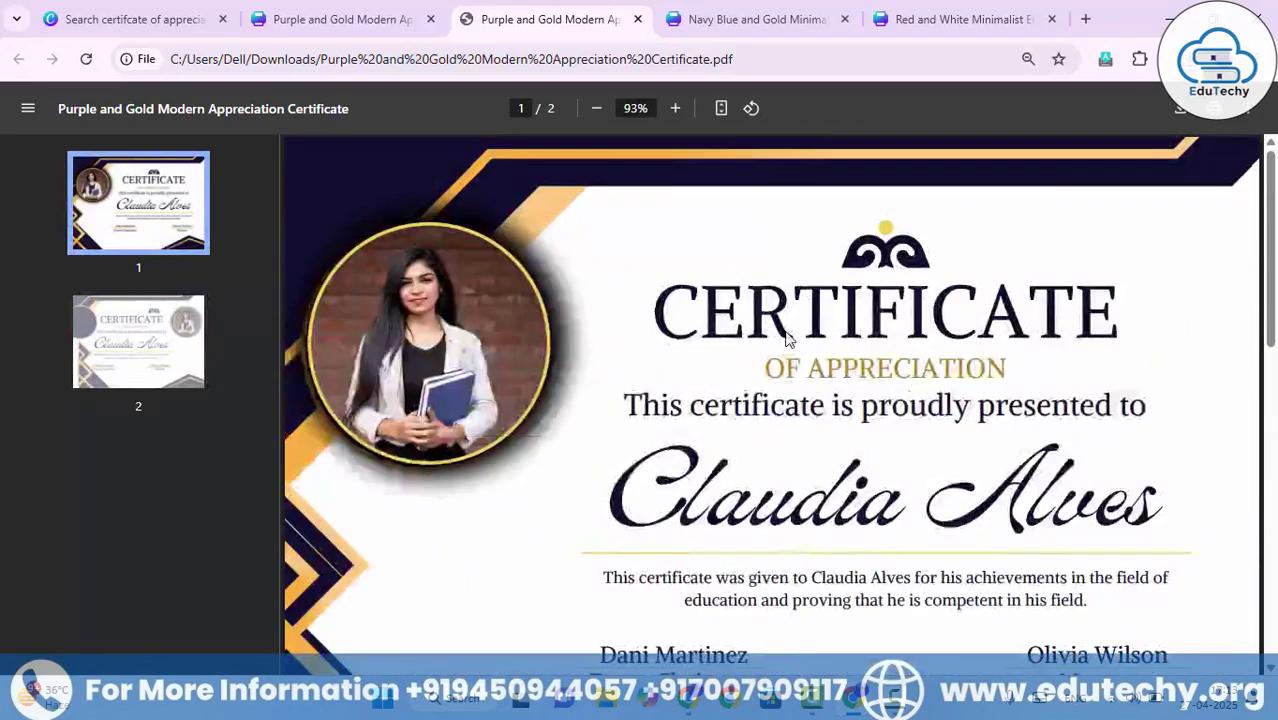
# Return to the certificate of appreciation search results, close the template preview and browse further certificate templates
pyautogui.click(345, 17)
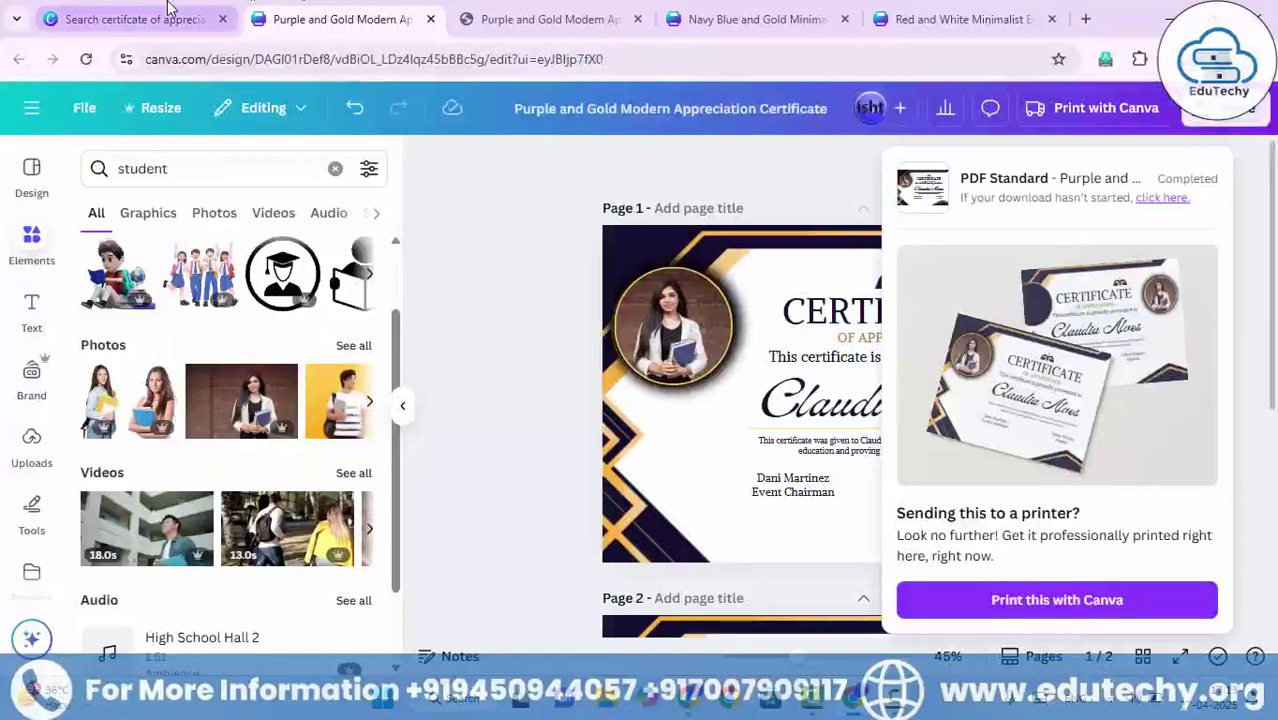
pyautogui.click(168, 10)
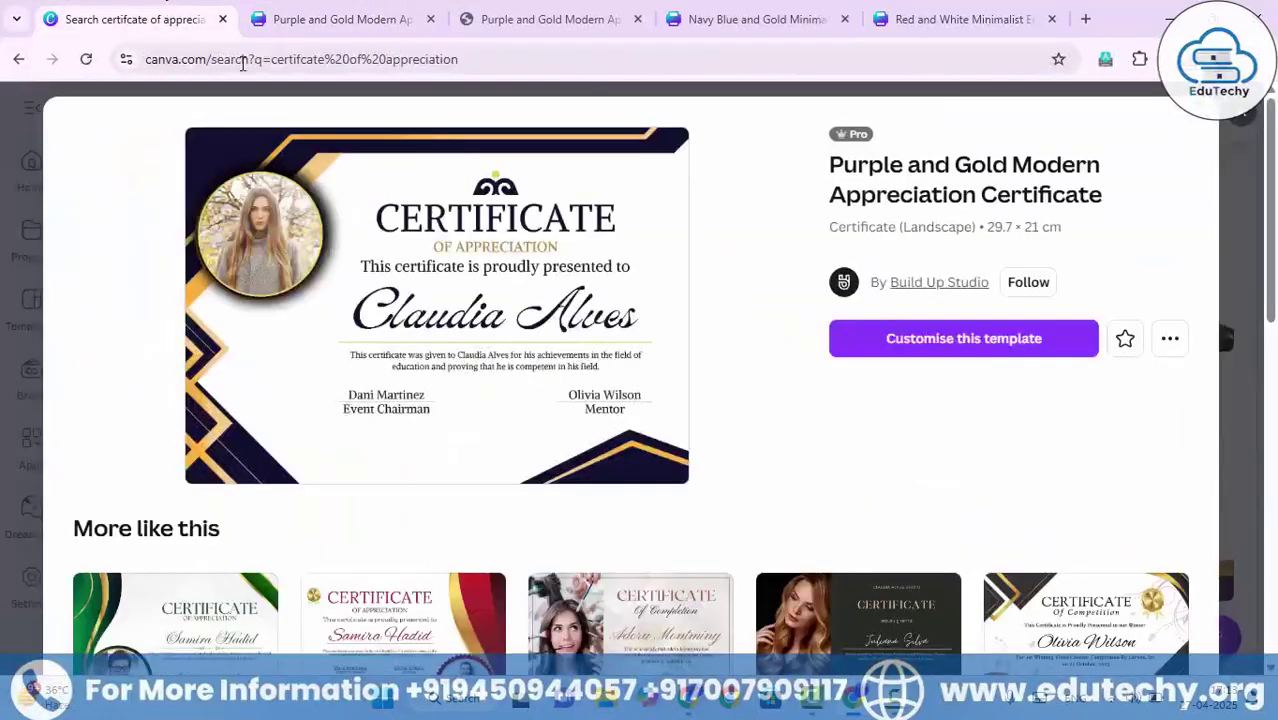
pyautogui.click(1241, 130)
pyautogui.scroll(-8, 550, 320)
pyautogui.scroll(2, 853, 342)
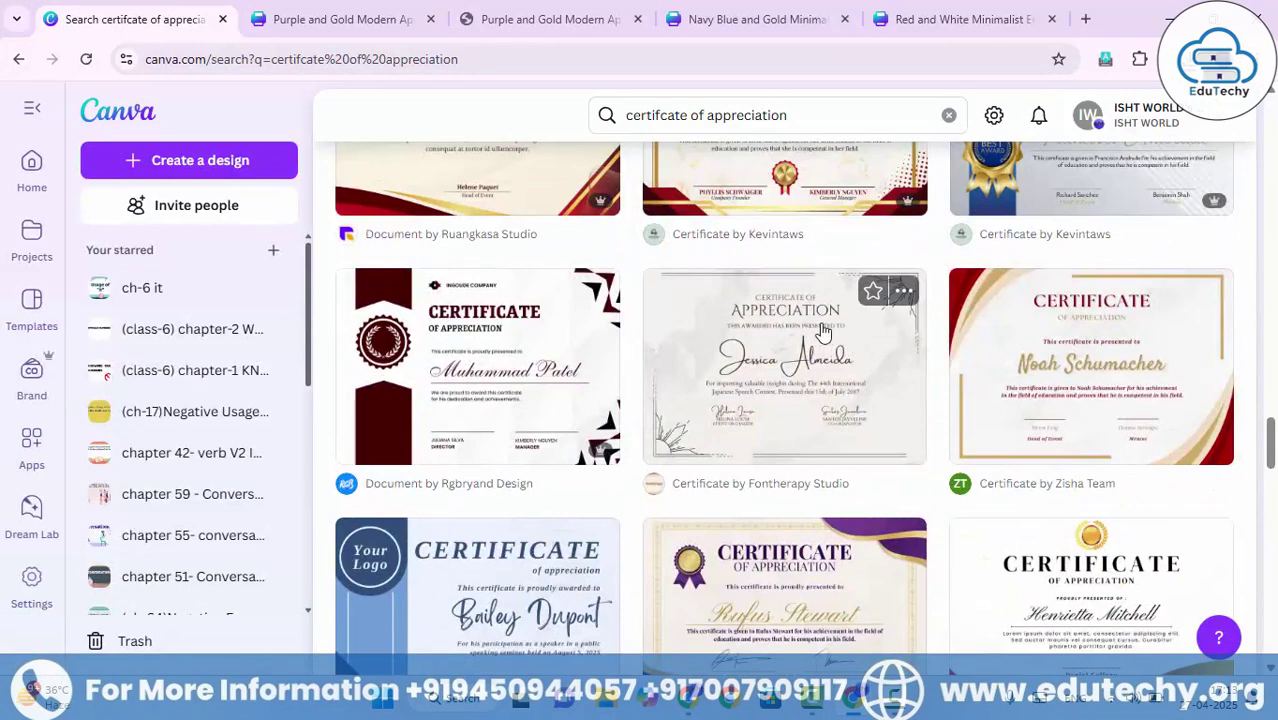
pyautogui.scroll(2, 823, 332)
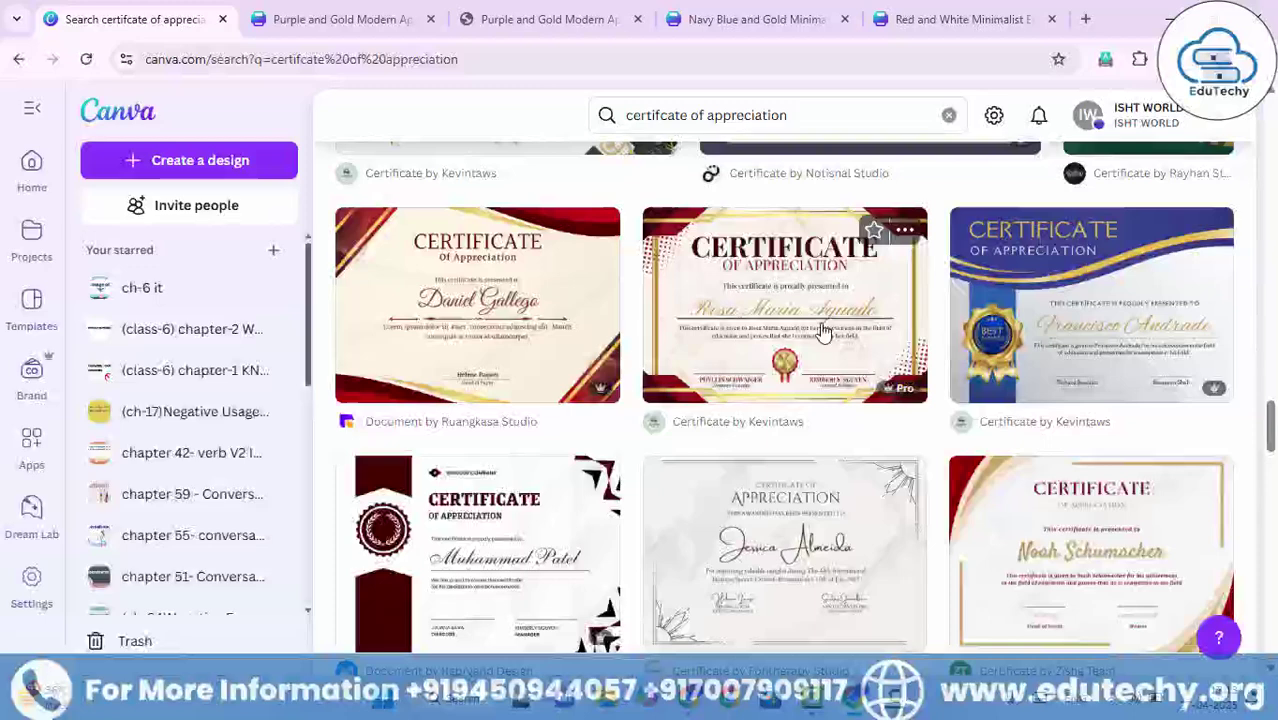